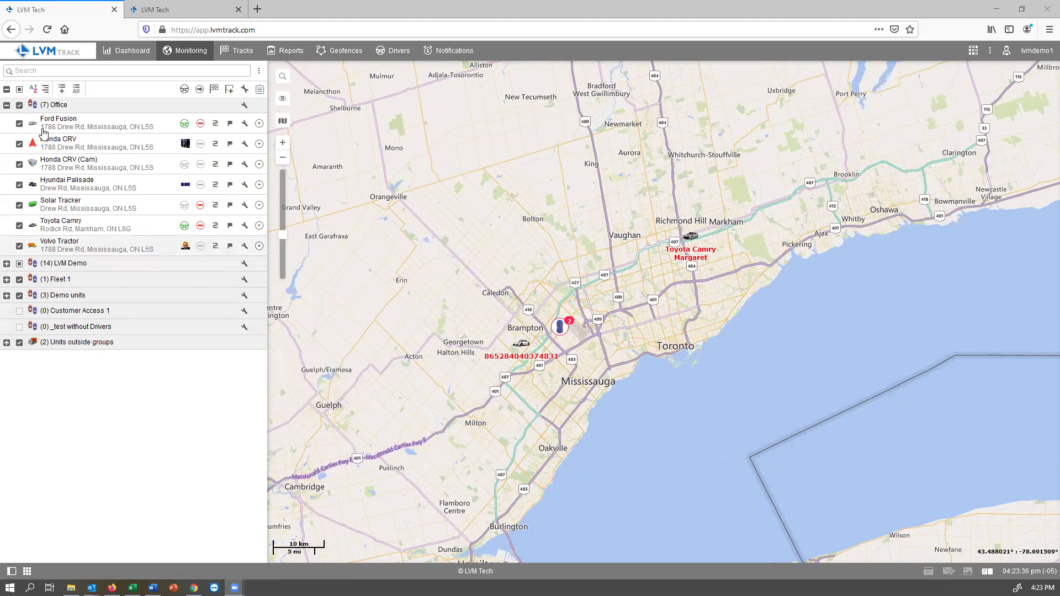
Step: Open the Volvo Tractor's info card from the Office group on the Monitoring page
mouse_move(58, 107)
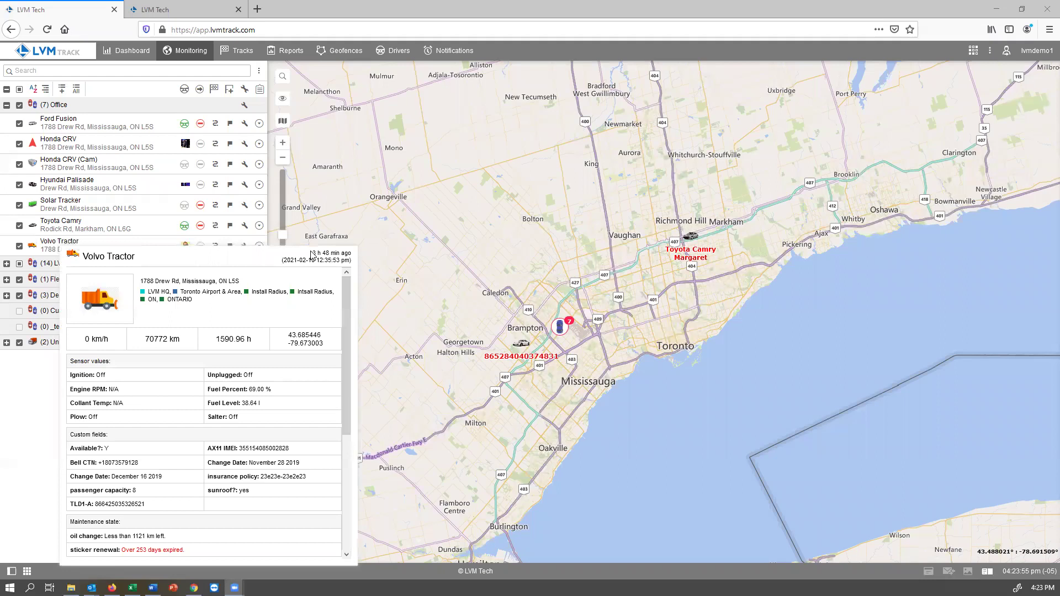
drag(311, 253, 342, 257)
click(343, 254)
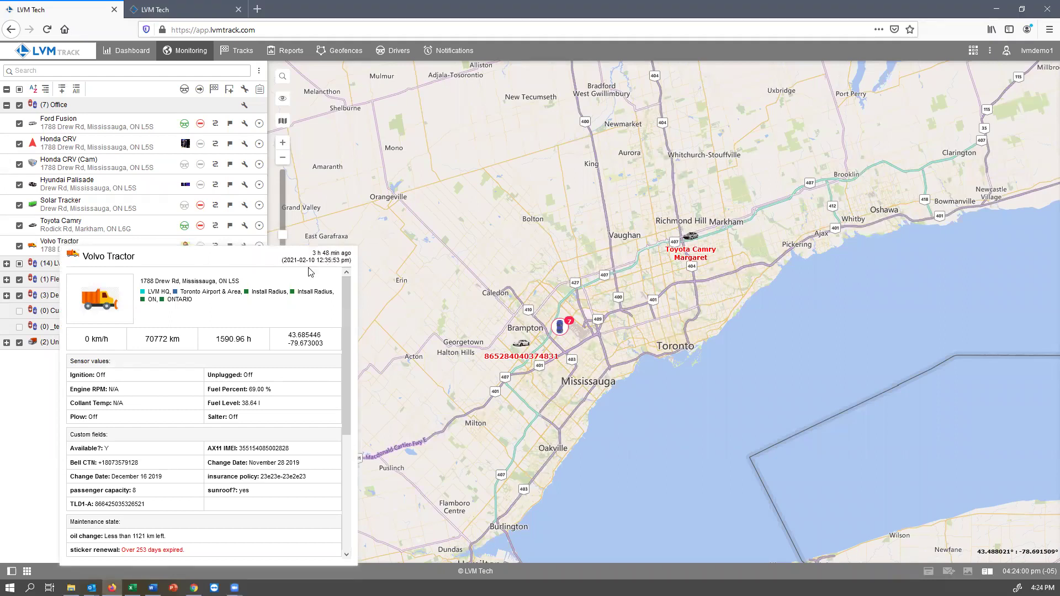
drag(283, 261, 343, 265)
click(344, 264)
drag(140, 281, 239, 285)
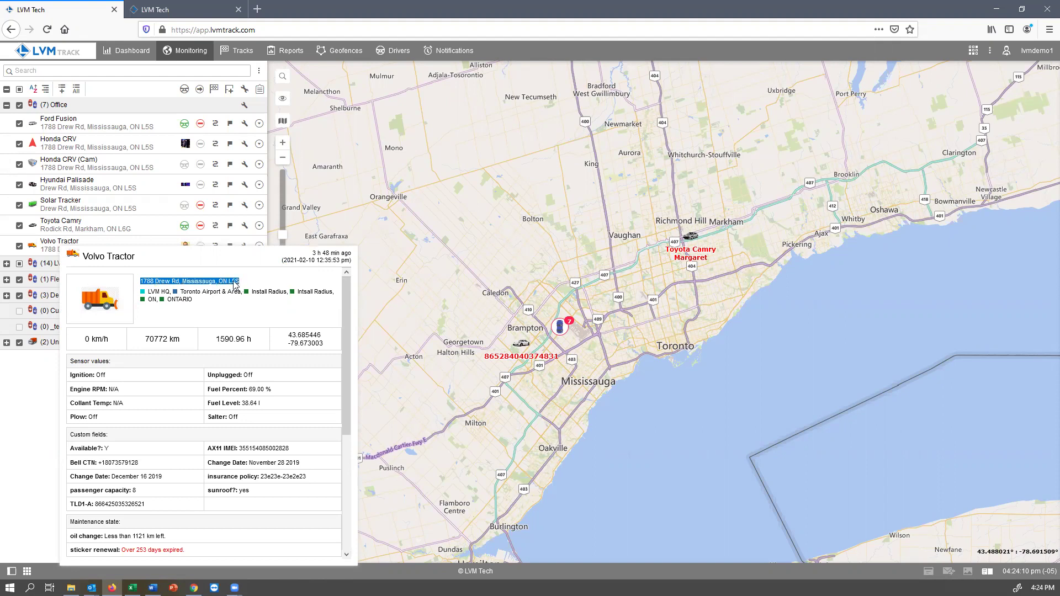
drag(147, 292, 200, 303)
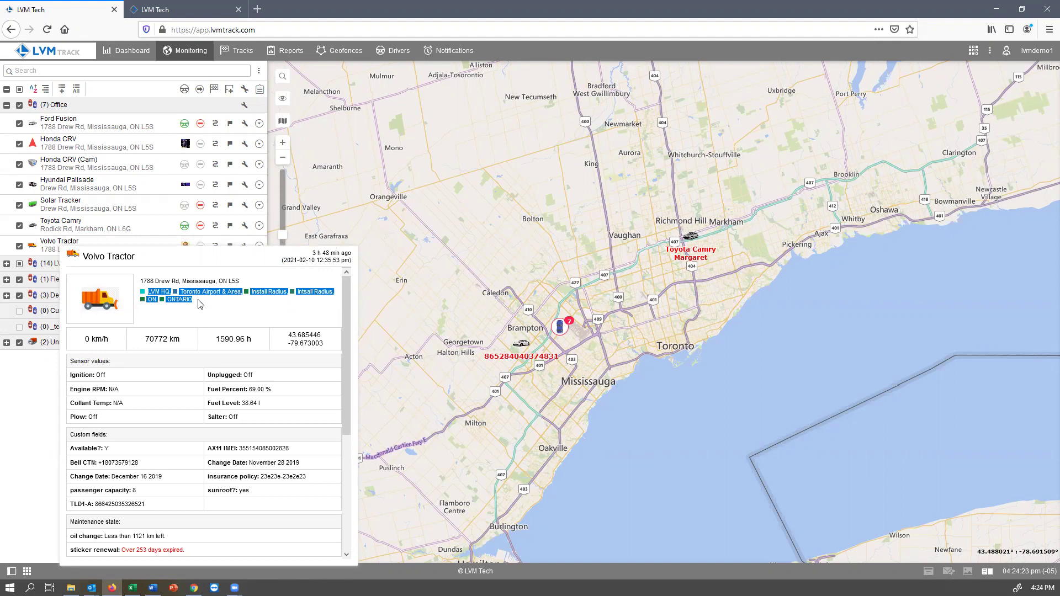
click(199, 304)
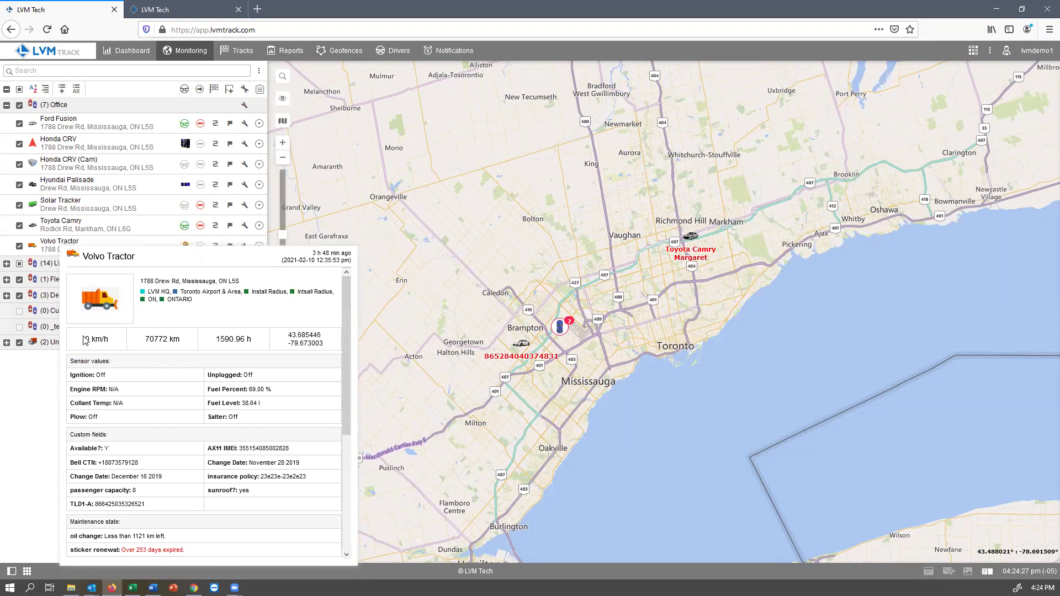
triple_click(166, 344)
drag(211, 342, 328, 345)
Step: Highlight the Volvo Tractor's 69.00 % fuel and 38.64 fuel level readings, then close the card
scroll(309, 343, down, 1)
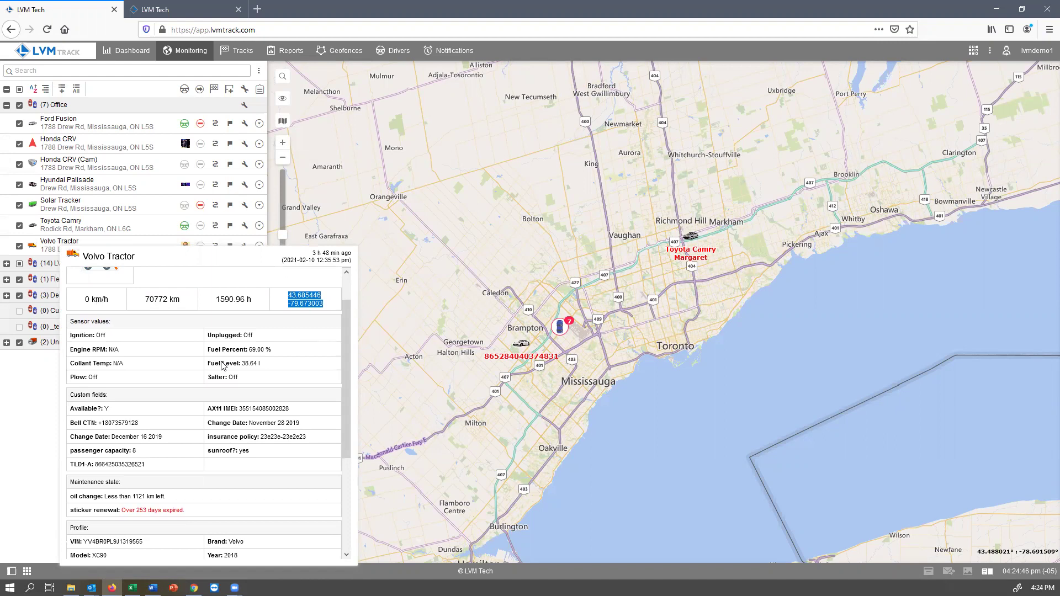
drag(209, 352, 272, 360)
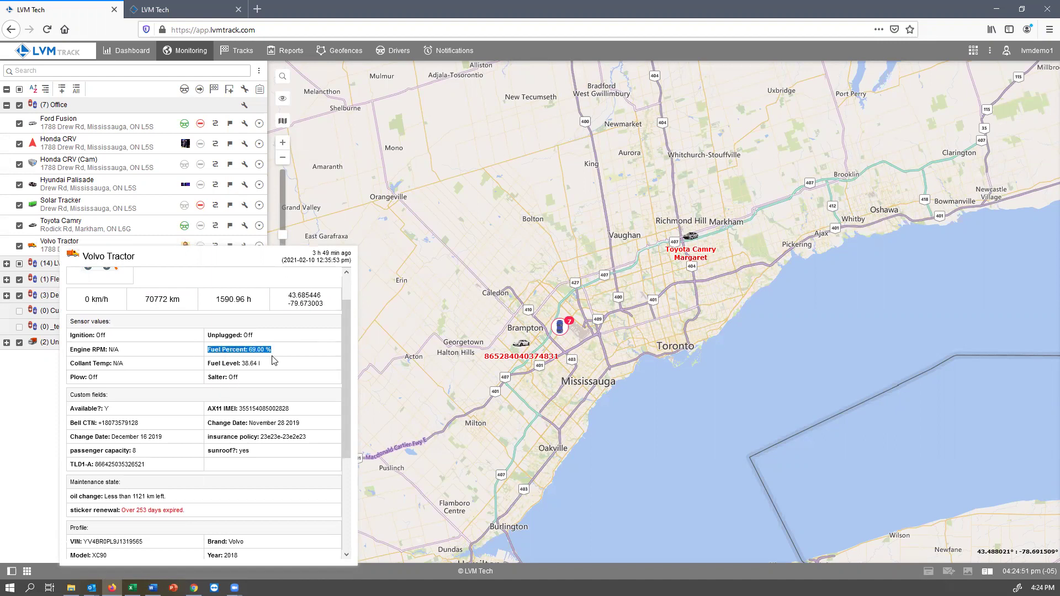
drag(209, 365, 255, 368)
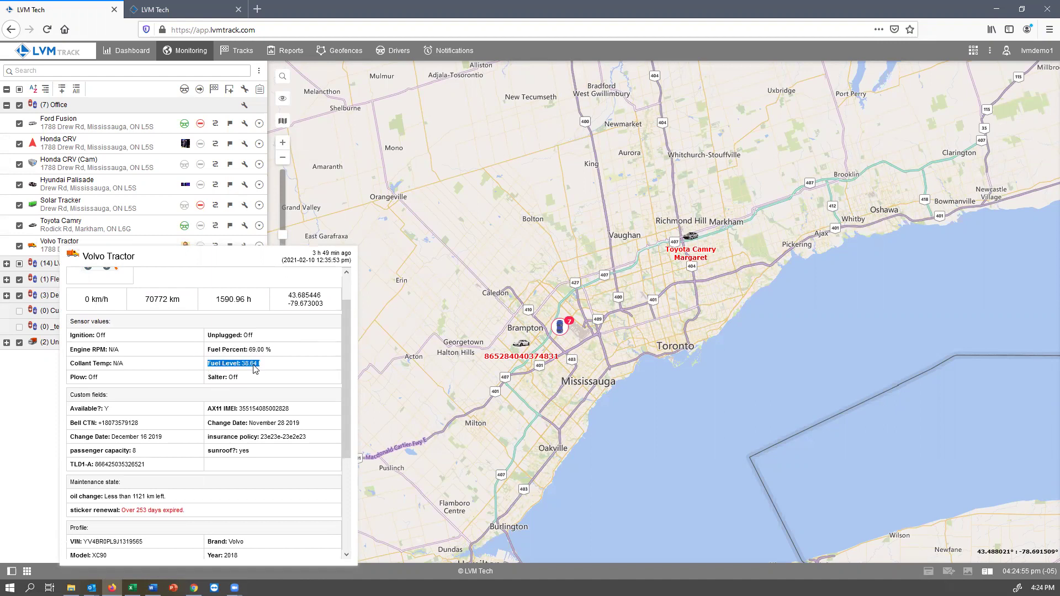
drag(72, 335, 137, 373)
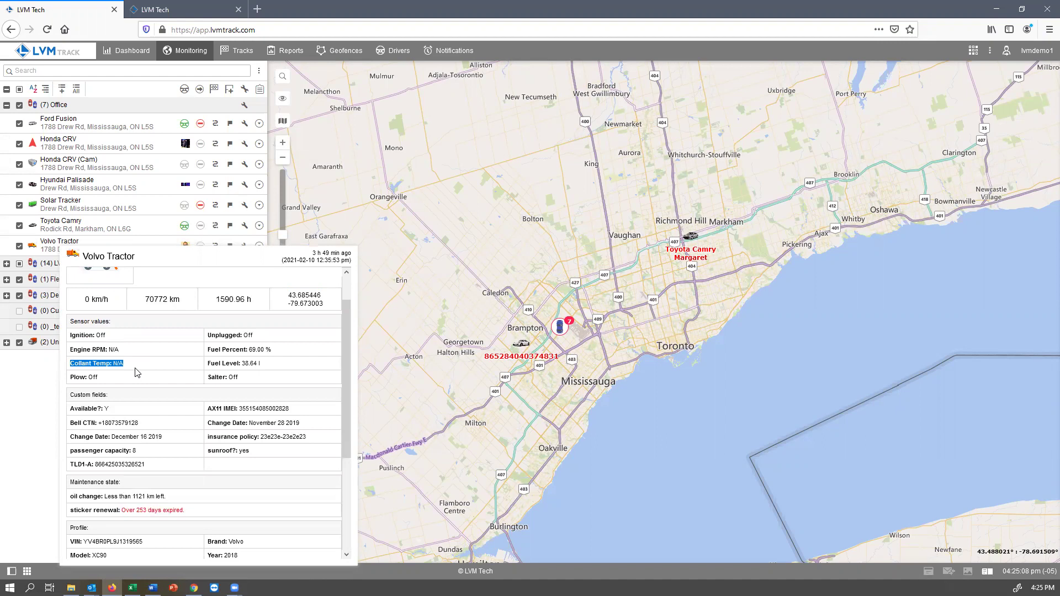
scroll(178, 406, down, 3)
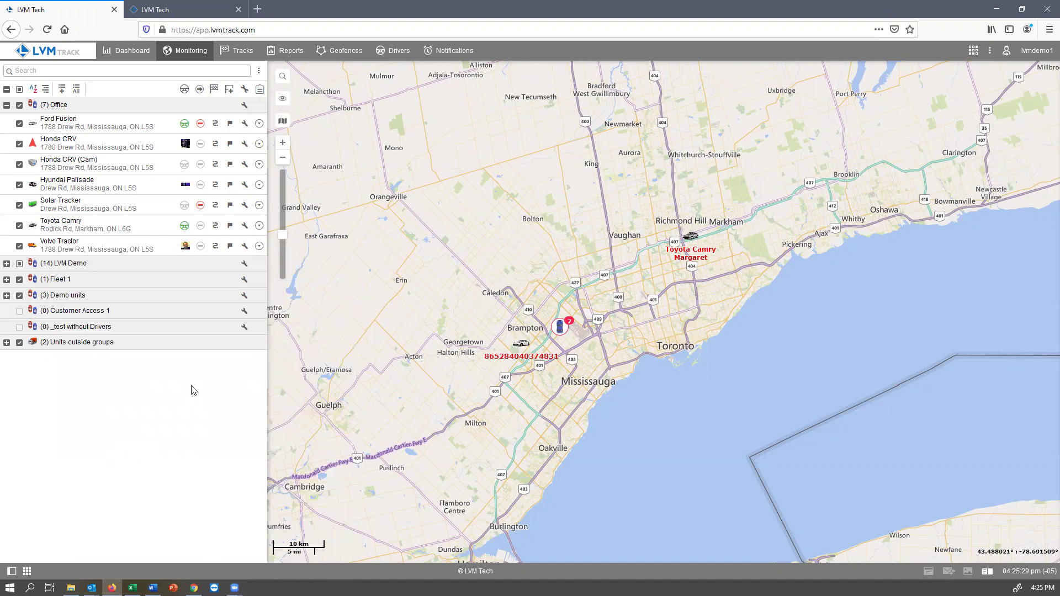
mouse_move(185, 251)
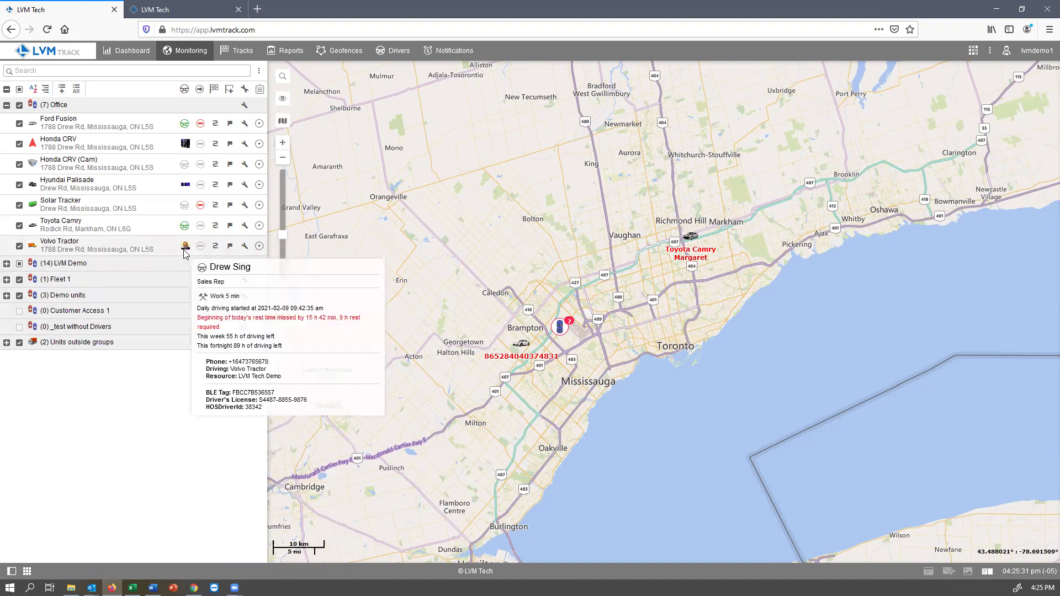
mouse_move(186, 230)
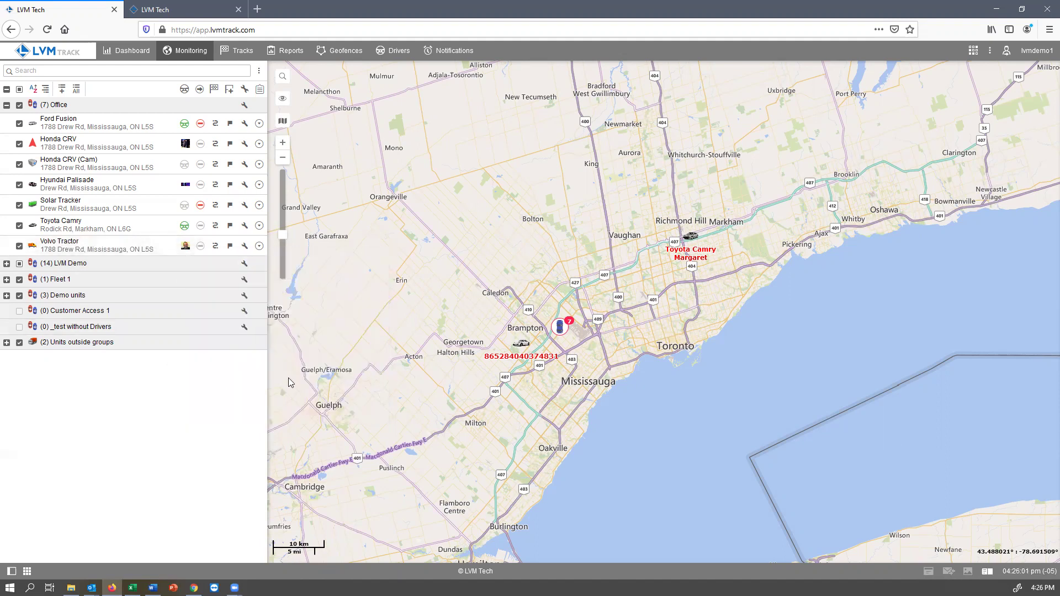
Step: Switch the side panel to the Drivers list and preview a driver's card
click(398, 53)
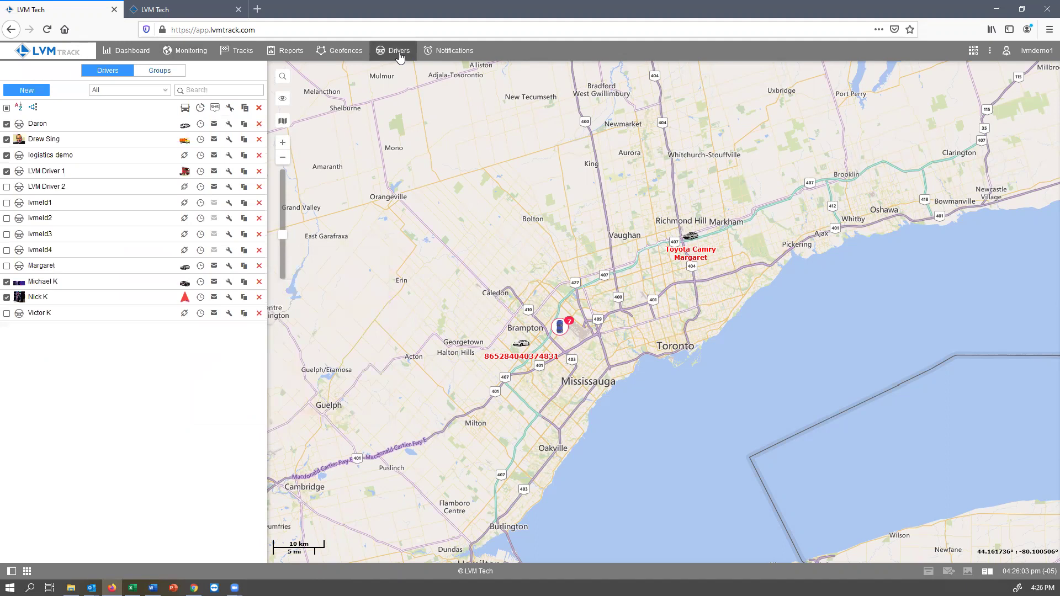
mouse_move(166, 139)
Step: Return to Monitoring, then show the fleet Dashboard with connection, motion, mileage and fuel summaries
click(176, 54)
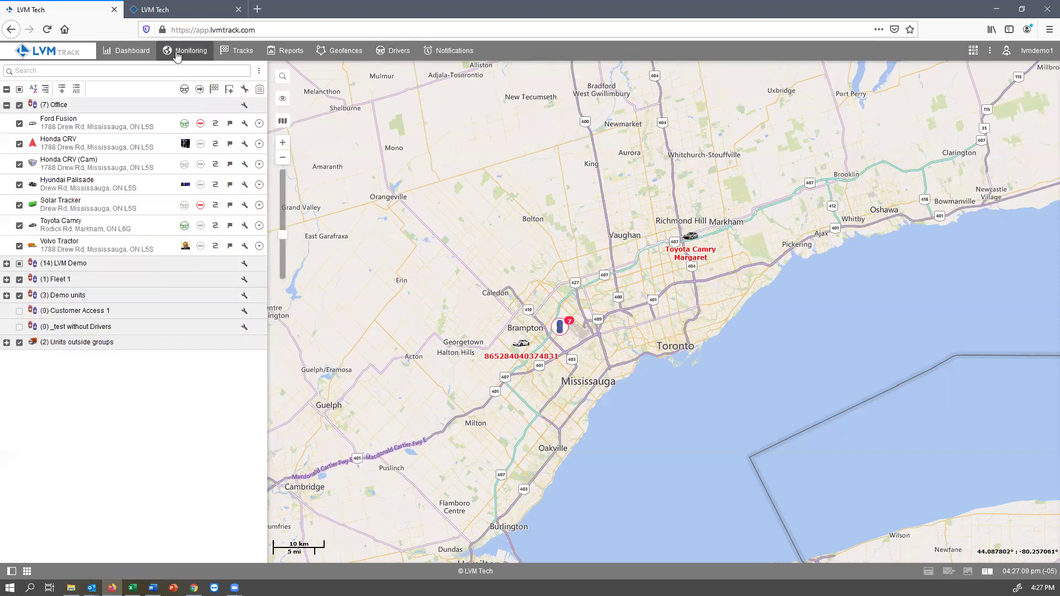
click(144, 52)
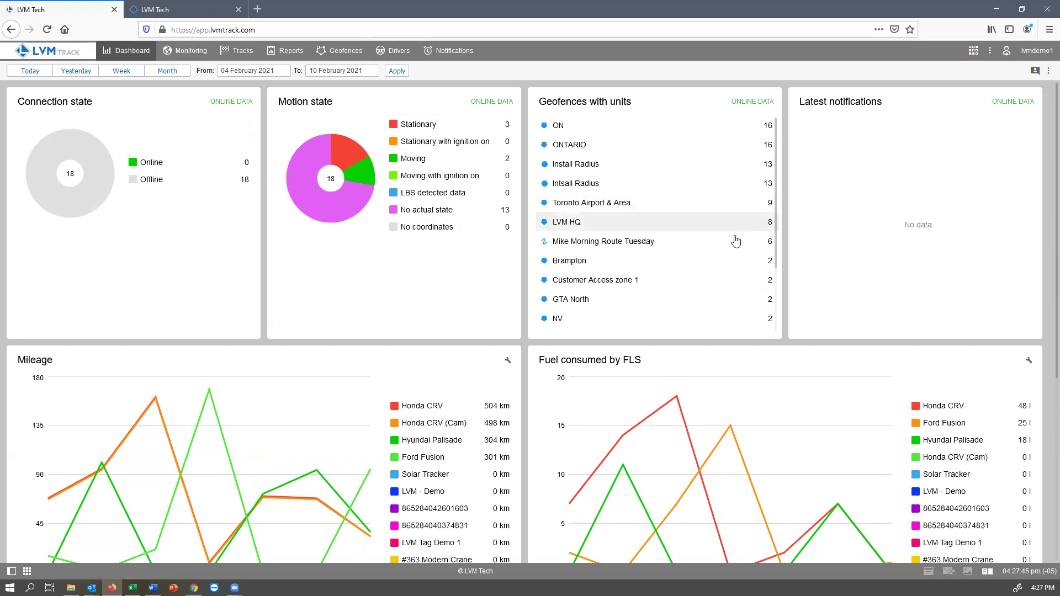
Step: Set the dashboard period to Month (11 January–10 February 2021) and review the mileage and fuel charts
scroll(731, 237, down, 3)
scroll(731, 238, up, 3)
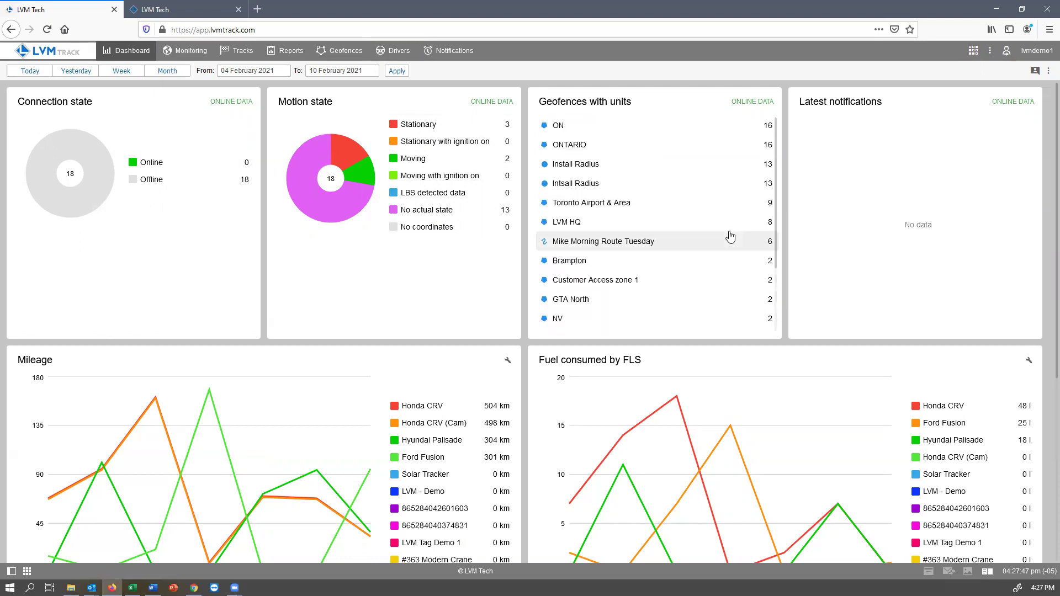
scroll(706, 236, down, 3)
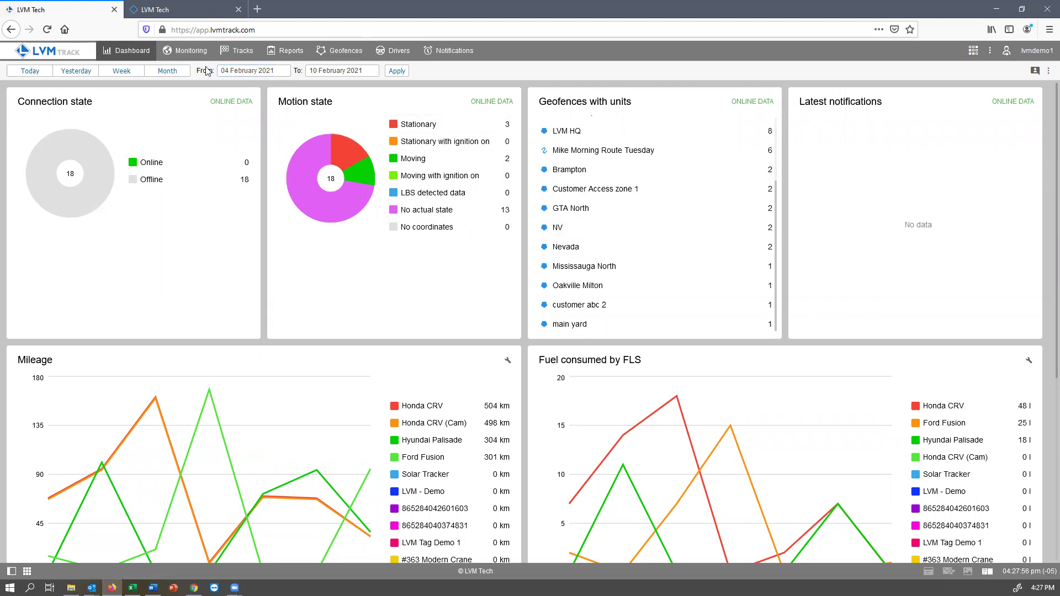
click(160, 72)
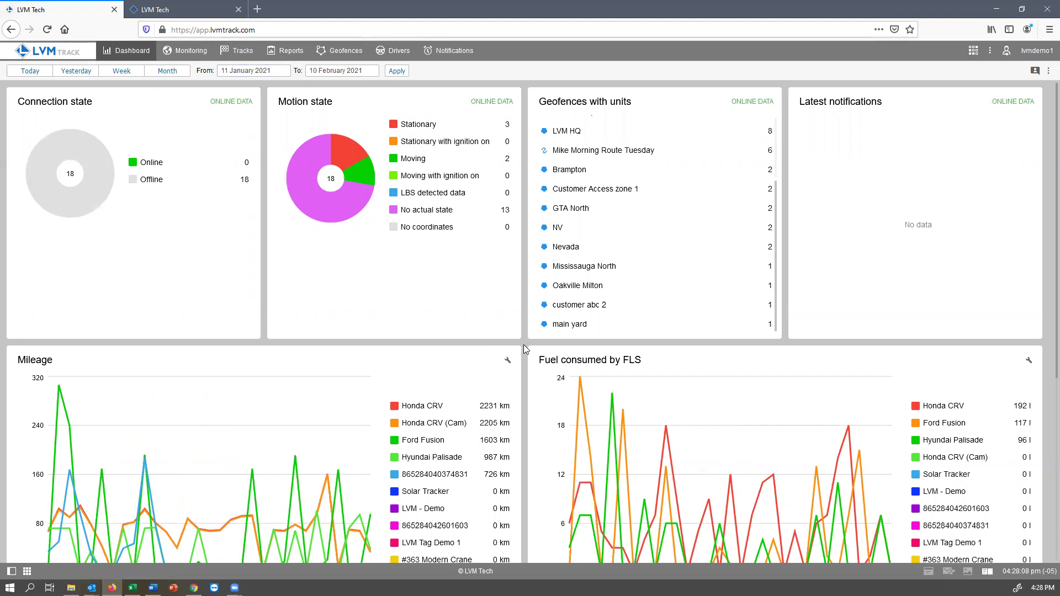
scroll(526, 344, down, 3)
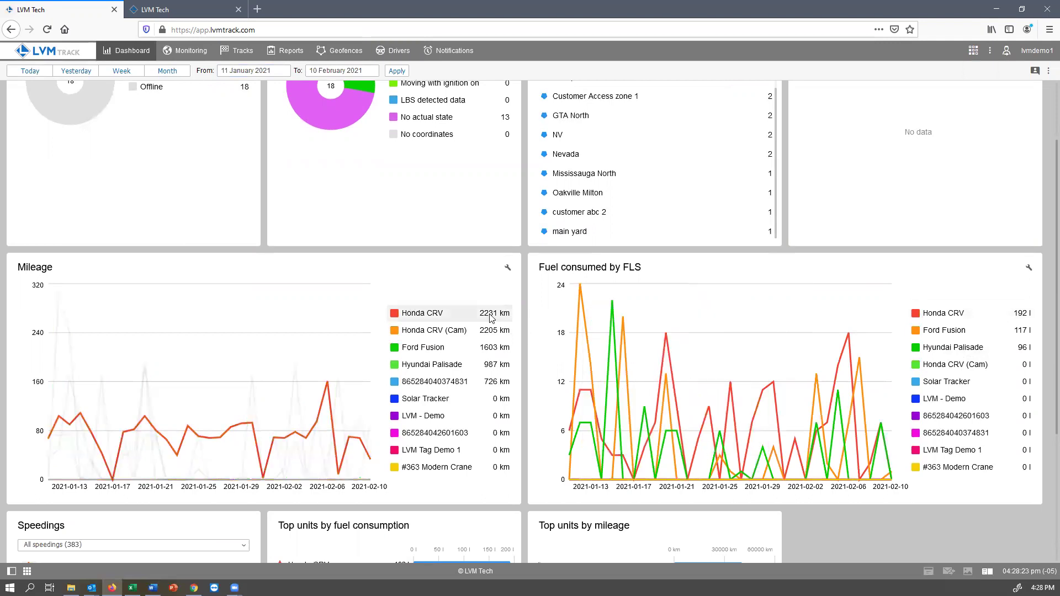
scroll(489, 320, down, 3)
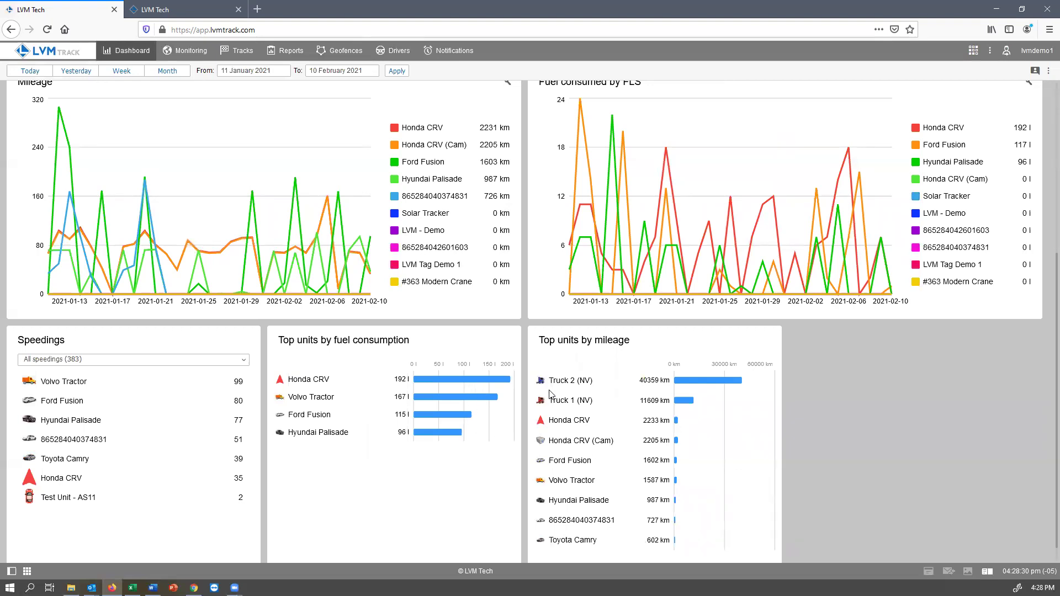
scroll(687, 445, down, 1)
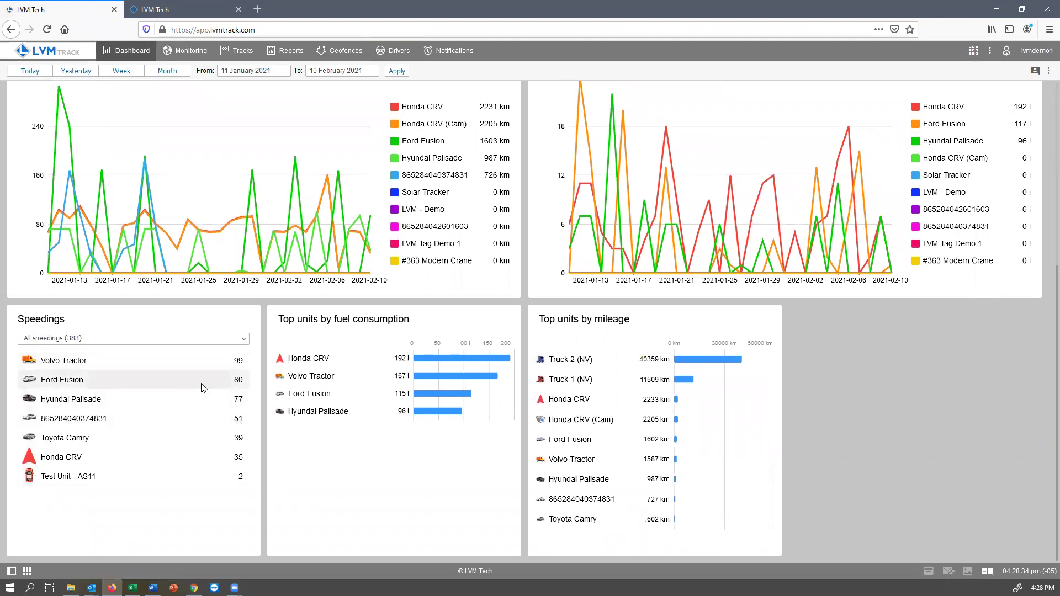
scroll(201, 387, up, 5)
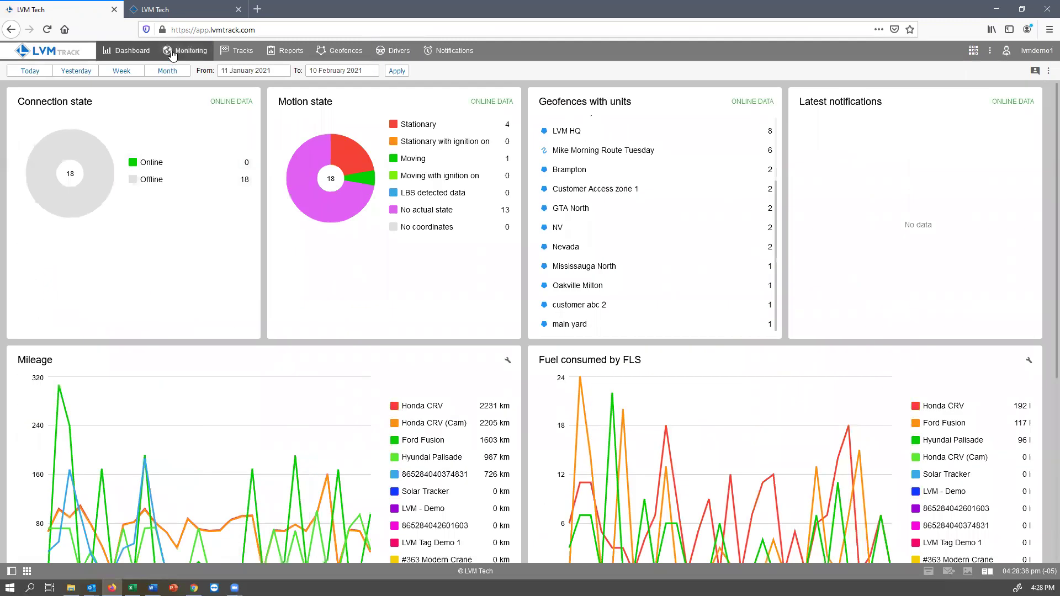
Step: Return to the Monitoring map and draw the Ford Fusion's recent track
click(172, 54)
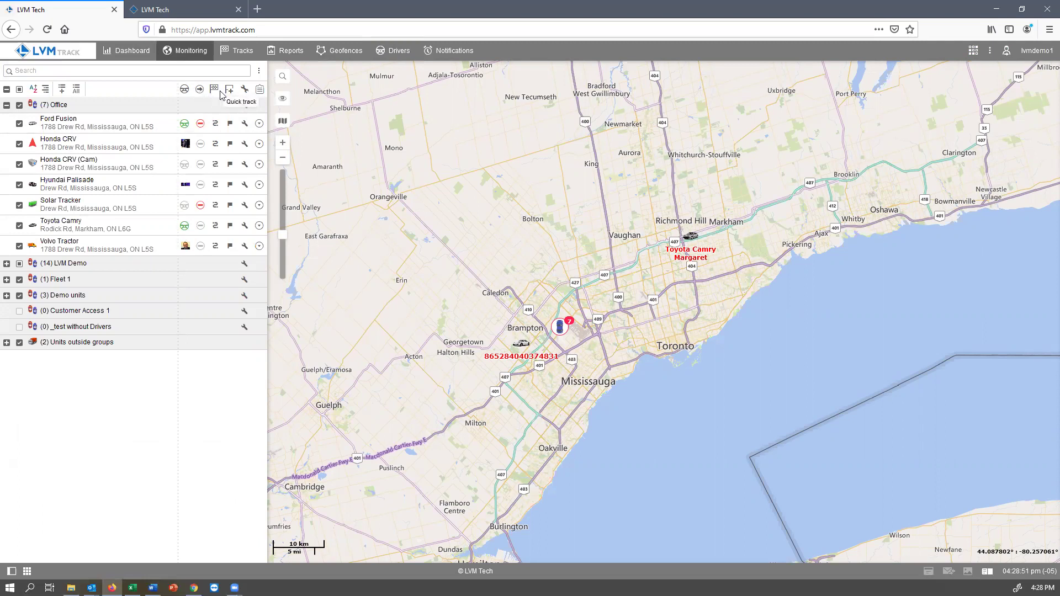
click(215, 128)
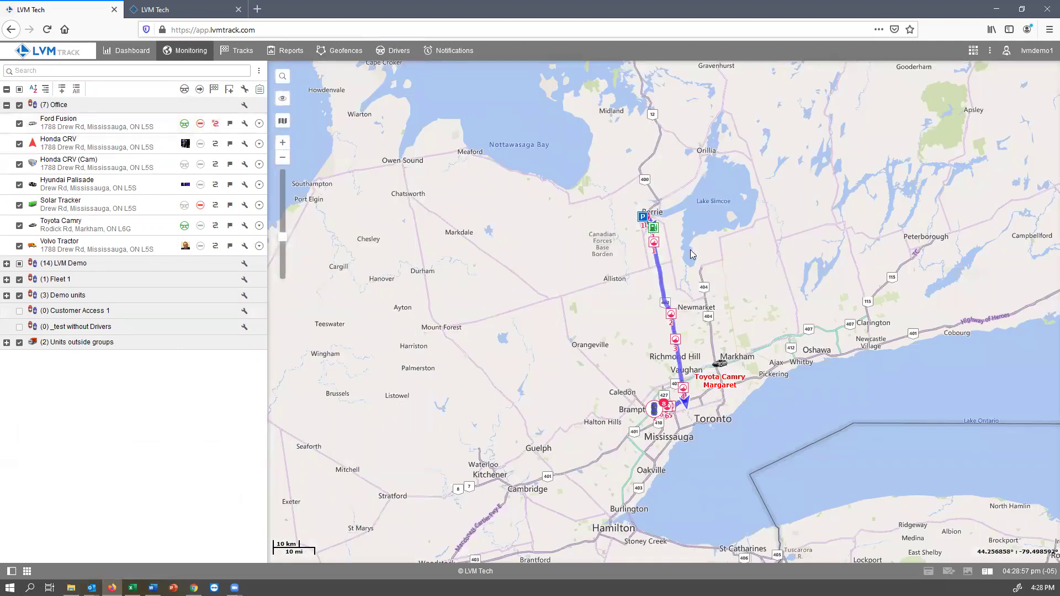
scroll(638, 215, up, 2)
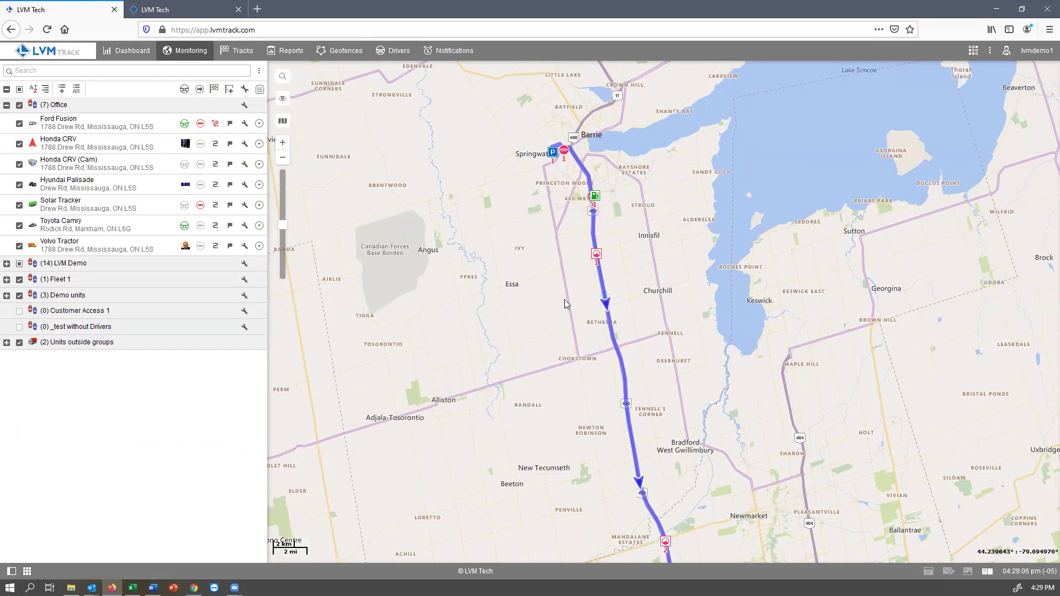
Step: Follow the Ford Fusion's route south along Hwy-400, zooming out to Toronto and Mississauga
mouse_move(551, 155)
mouse_move(596, 197)
mouse_move(599, 261)
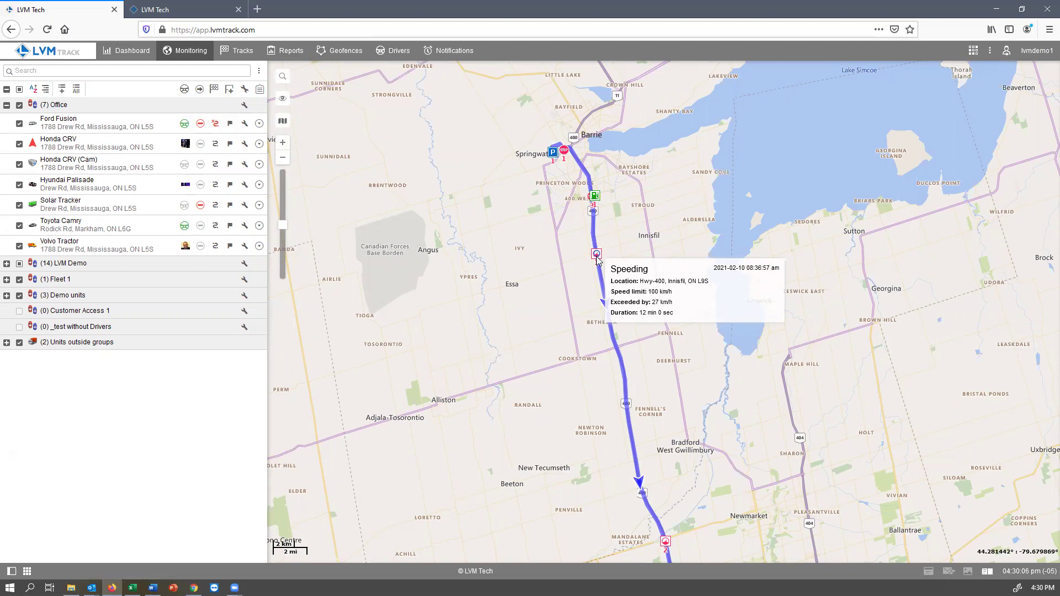
drag(571, 455, 525, 81)
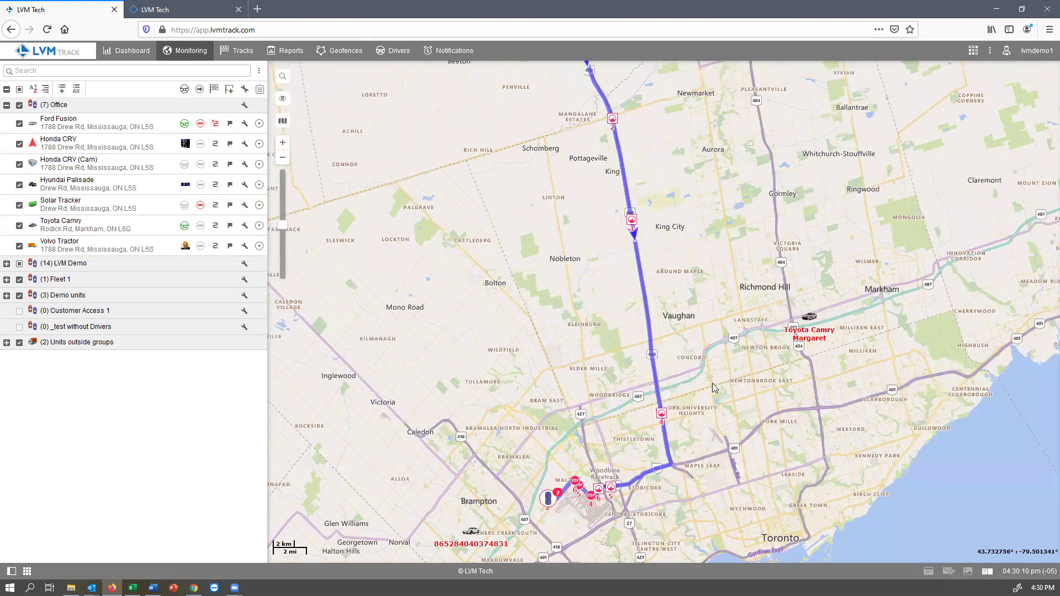
drag(673, 188, 678, 221)
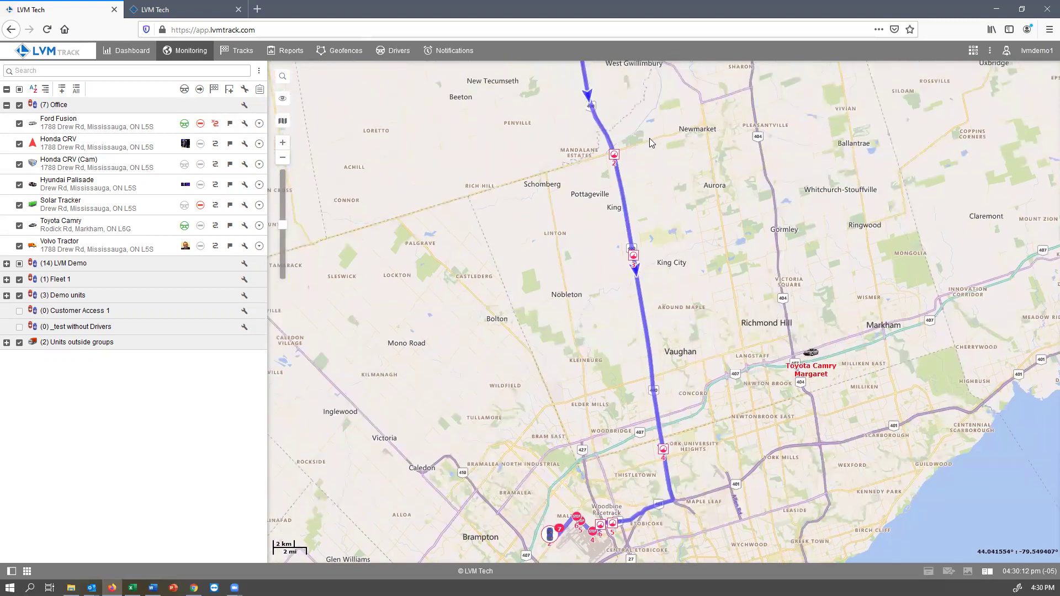
mouse_move(617, 158)
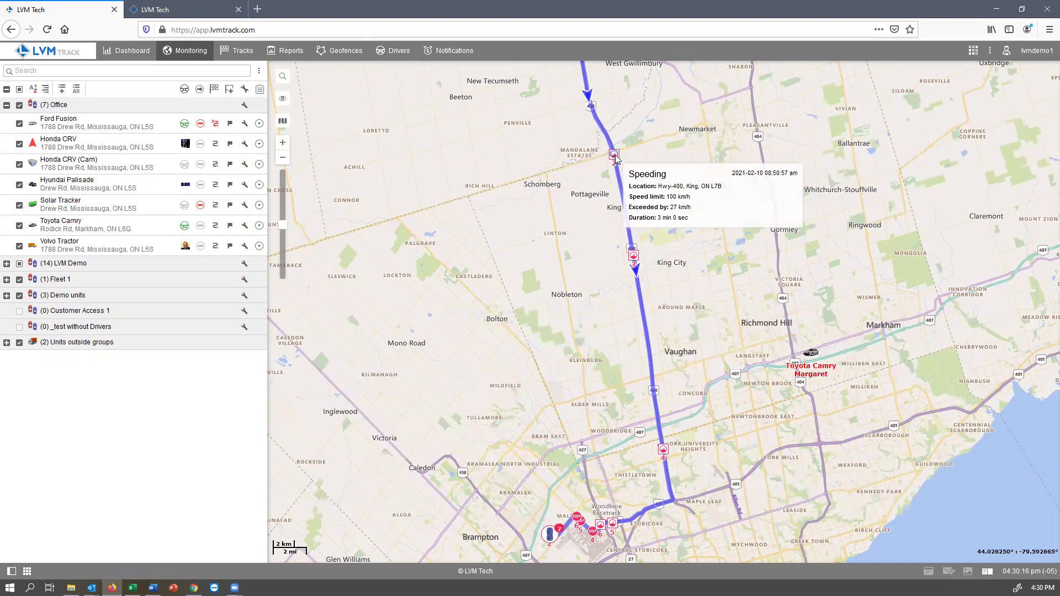
mouse_move(633, 257)
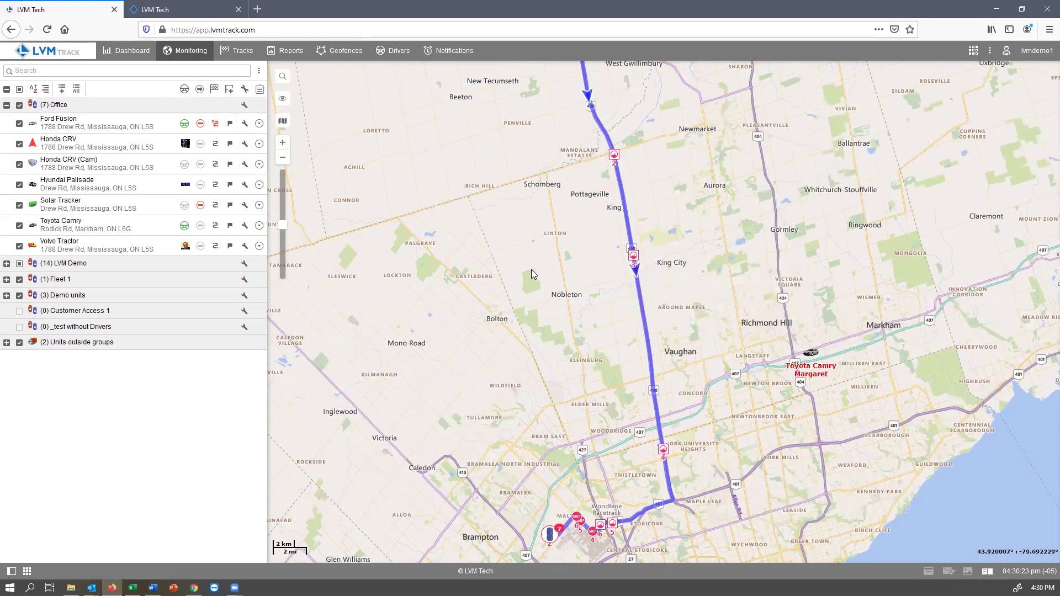
scroll(528, 271, down, 1)
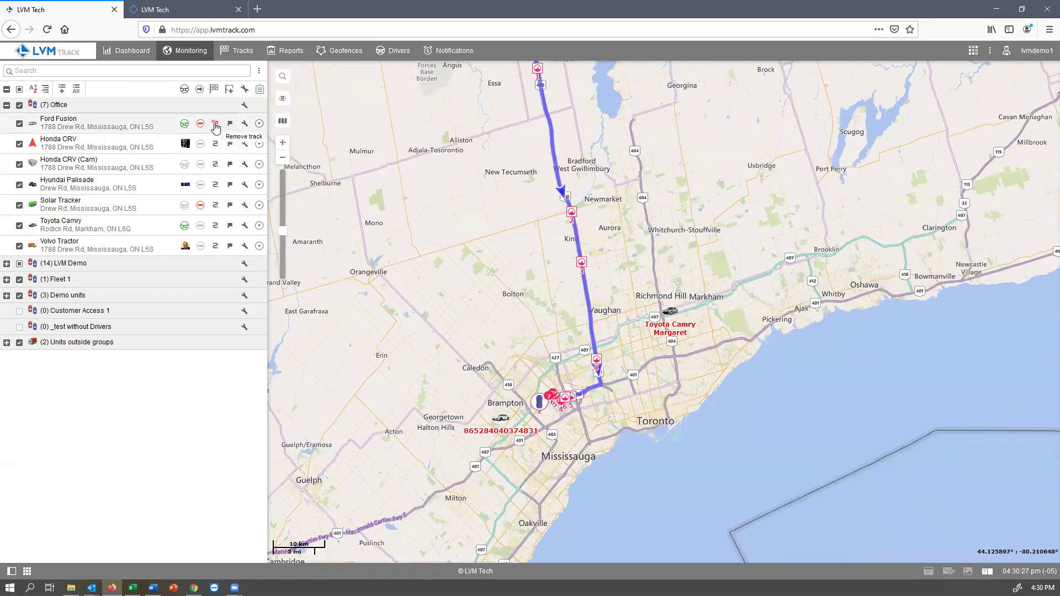
Step: Remove and rebuild the Ford Fusion's track, fitting the map to the Barrie–Mississauga route
click(215, 127)
drag(415, 161, 425, 235)
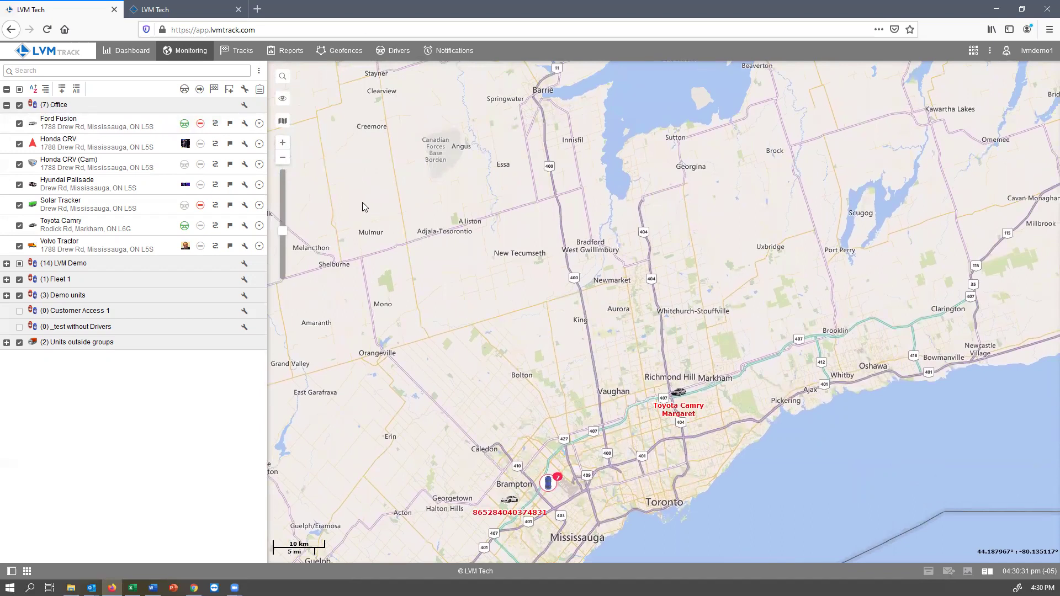
click(215, 123)
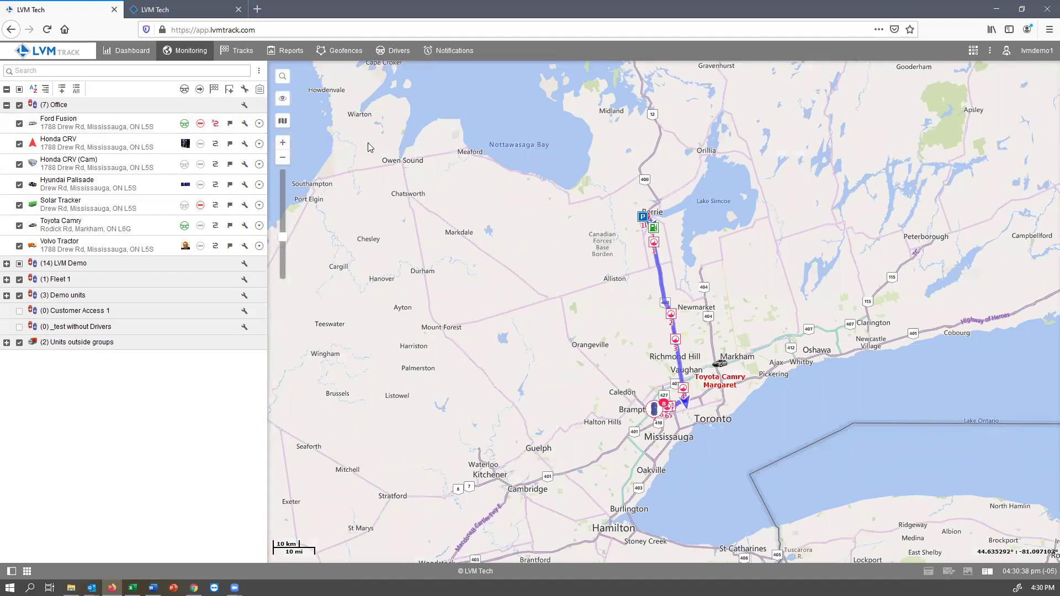
Step: Hide the Monitoring layer and toggle Geofences on and back off in the map layers menu
click(283, 102)
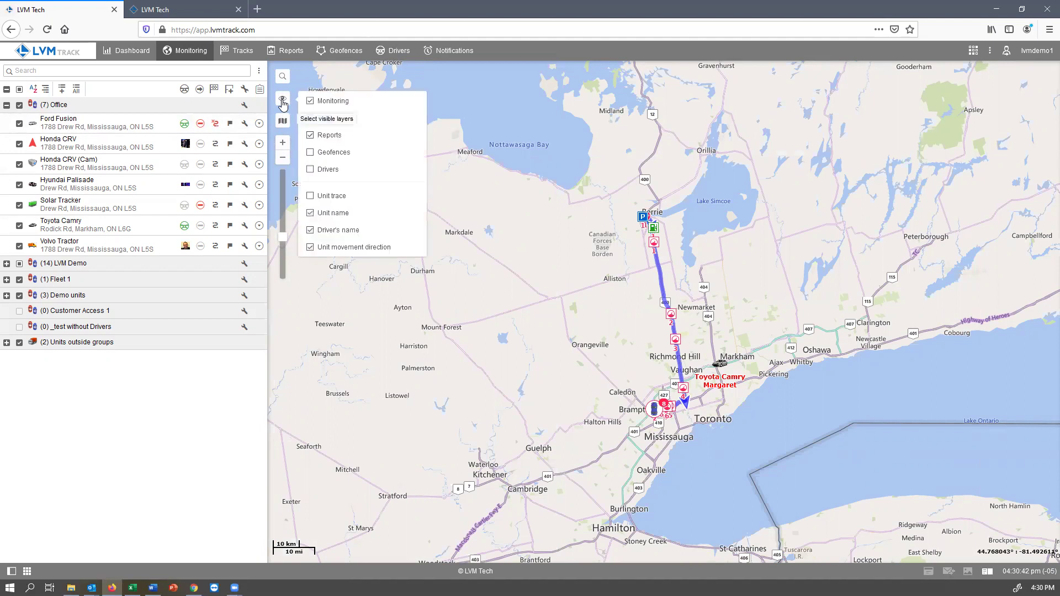
click(339, 102)
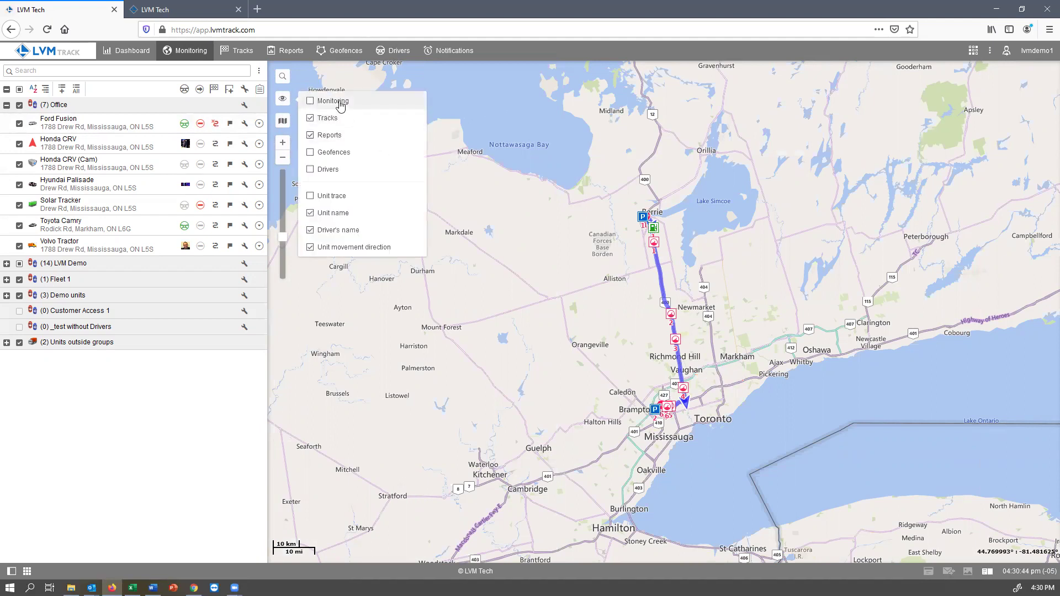
click(335, 154)
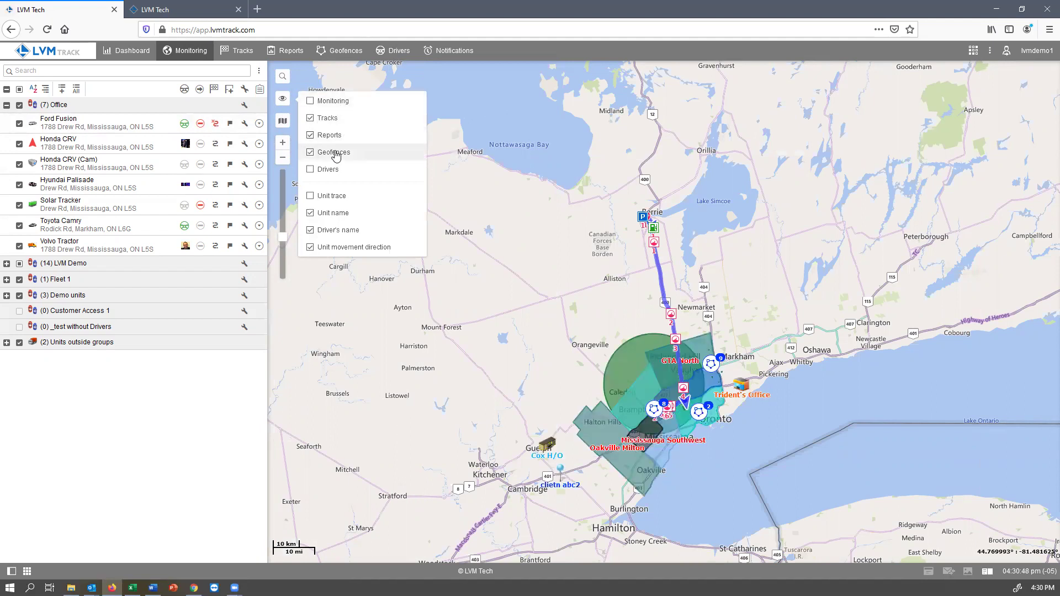
click(330, 155)
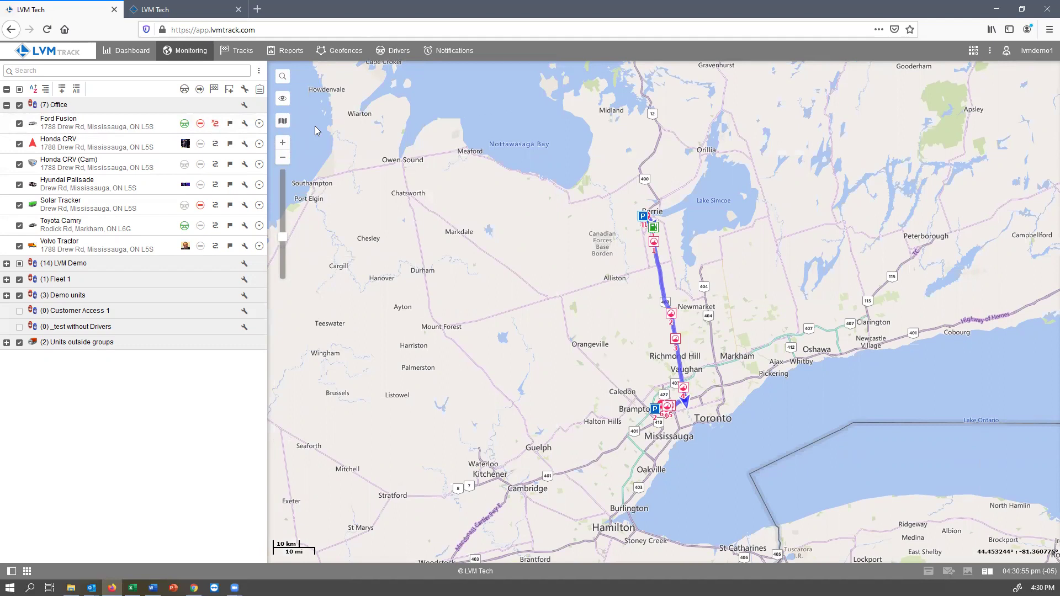
Step: Turn the Monitoring layer back on and bring up the Toyota Camry's info card
mouse_move(282, 99)
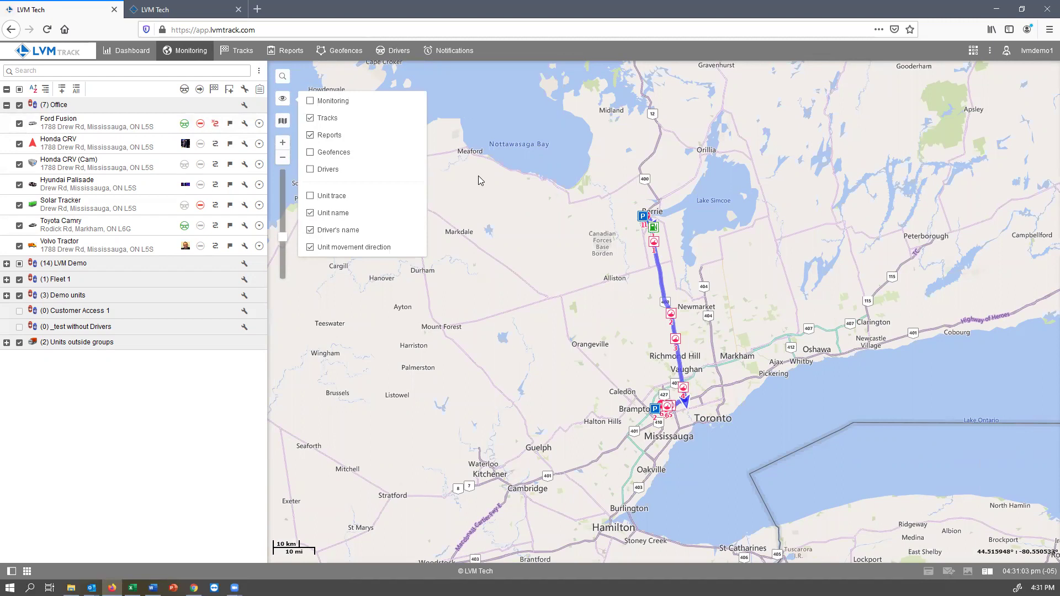
click(326, 103)
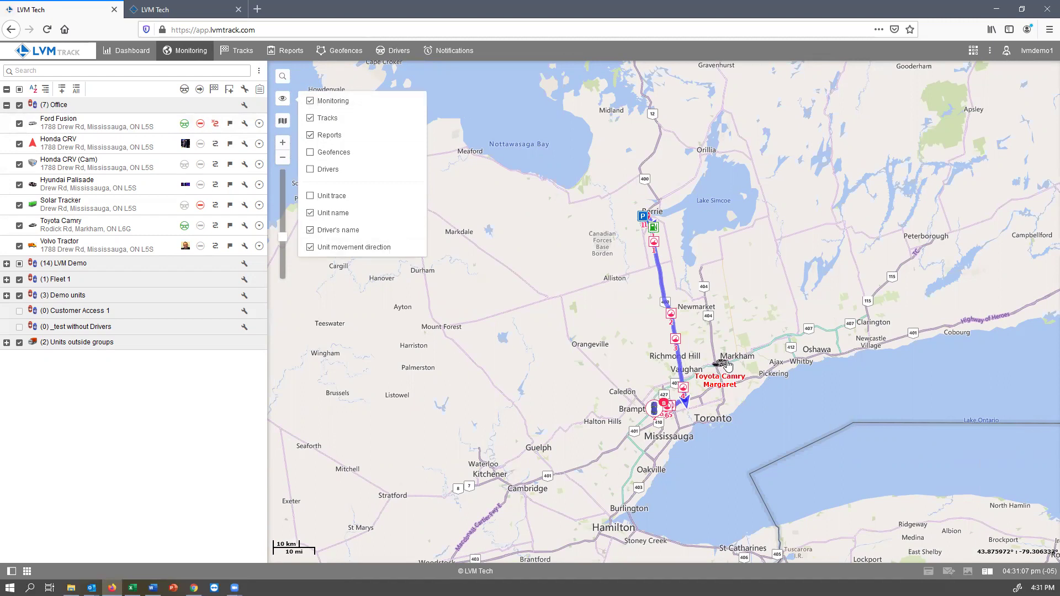
mouse_move(726, 366)
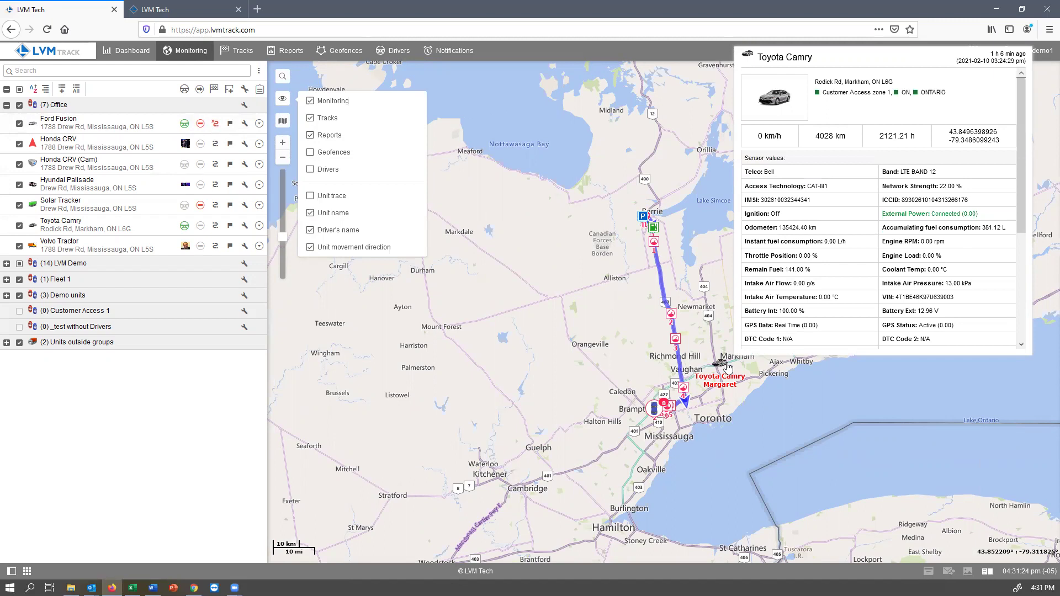
Step: Read the Toyota Camry card down to its Drivers section, then remove the Ford Fusion's track
scroll(848, 311, down, 3)
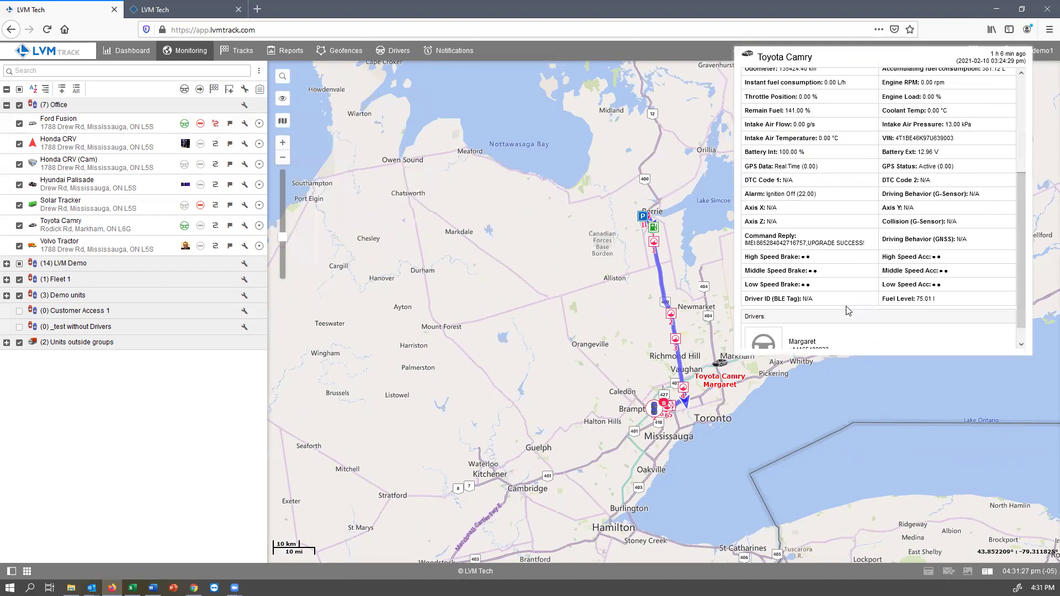
scroll(848, 315, down, 1)
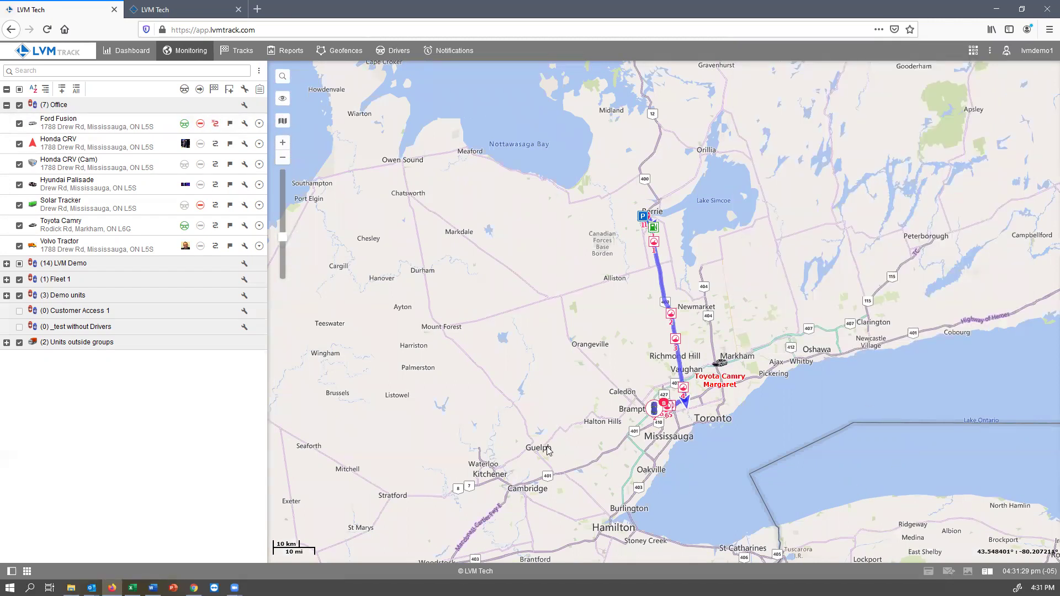
click(215, 126)
Step: Build today's Toyota Camry track on the Tracks page, coloured by speed (86.10 km on 2021-02-10)
click(235, 51)
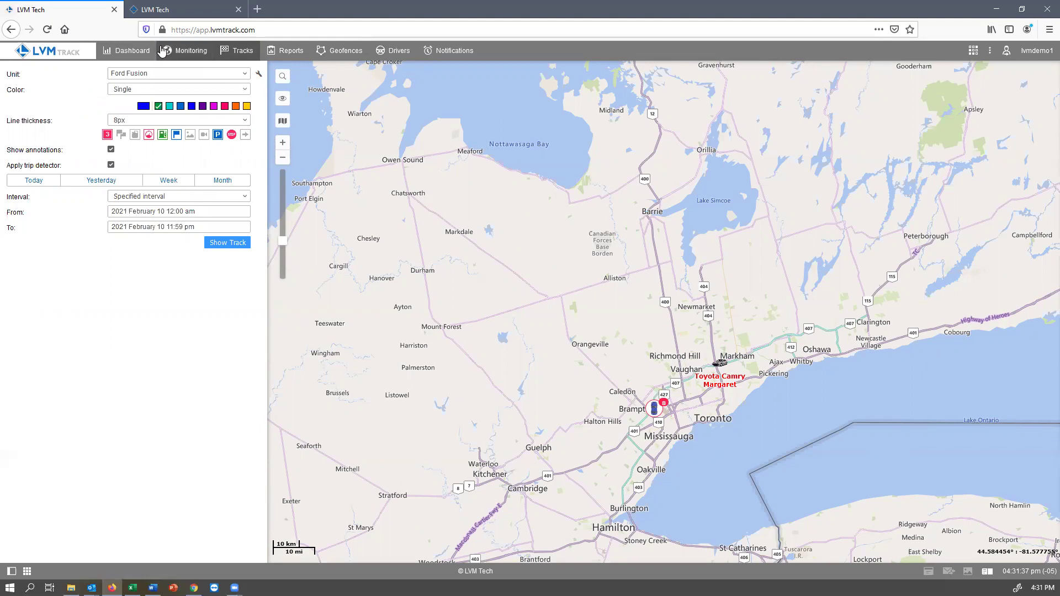
click(246, 75)
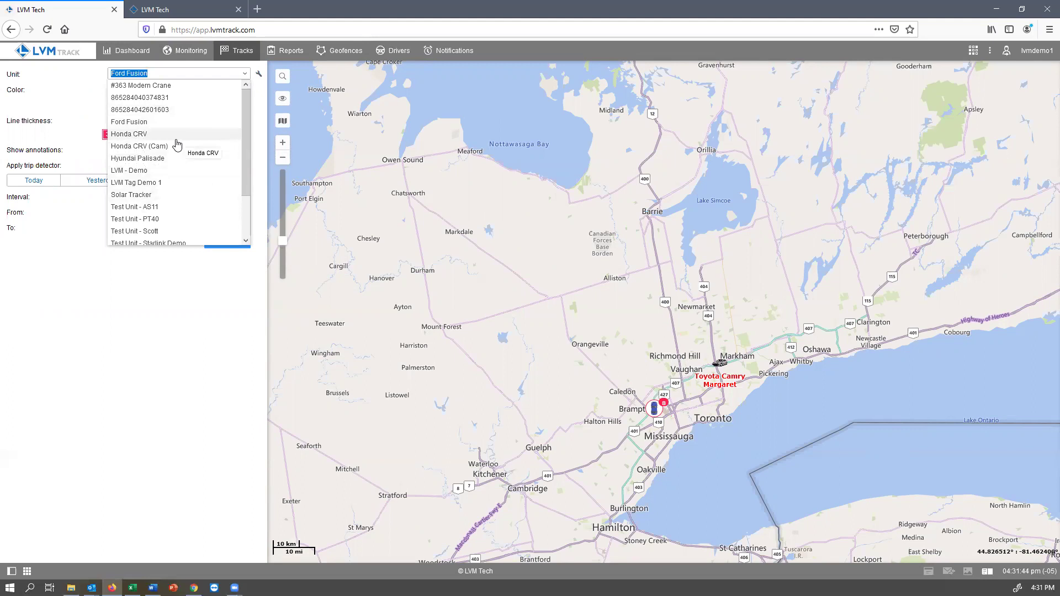
drag(245, 143, 244, 171)
click(124, 213)
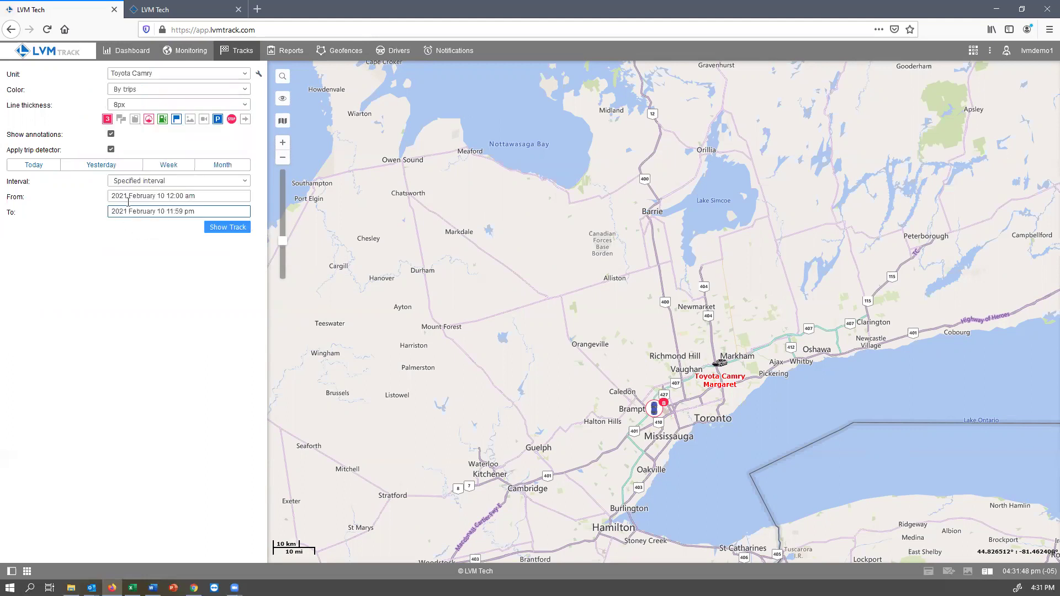
click(197, 70)
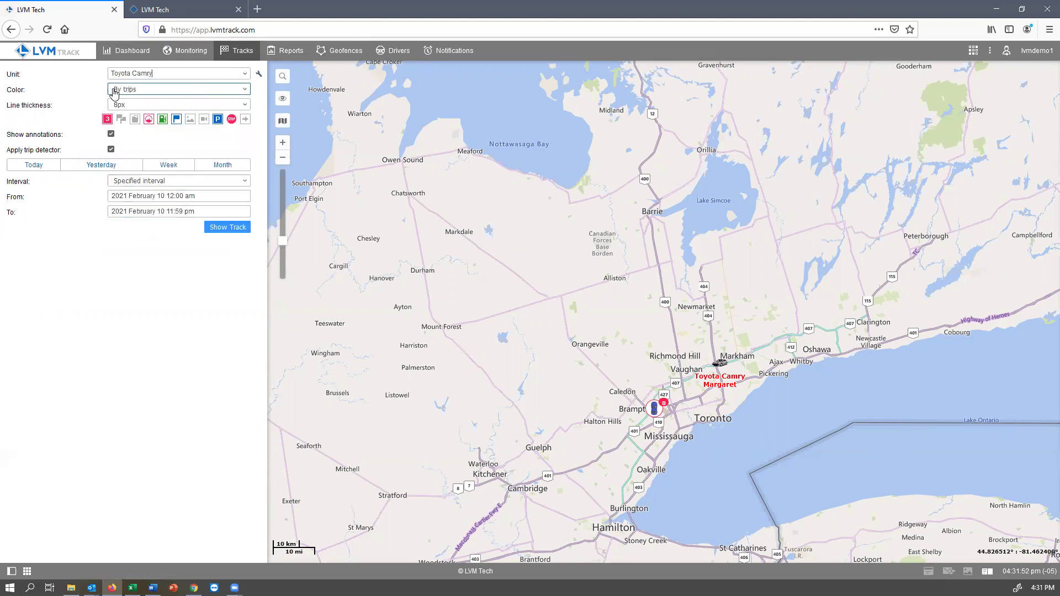
click(138, 89)
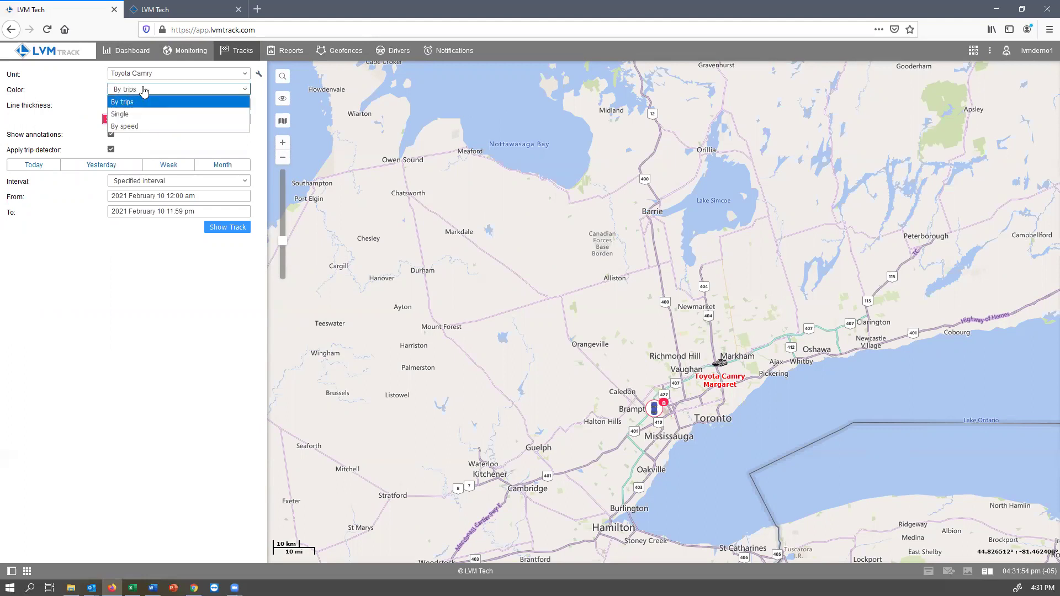
click(138, 126)
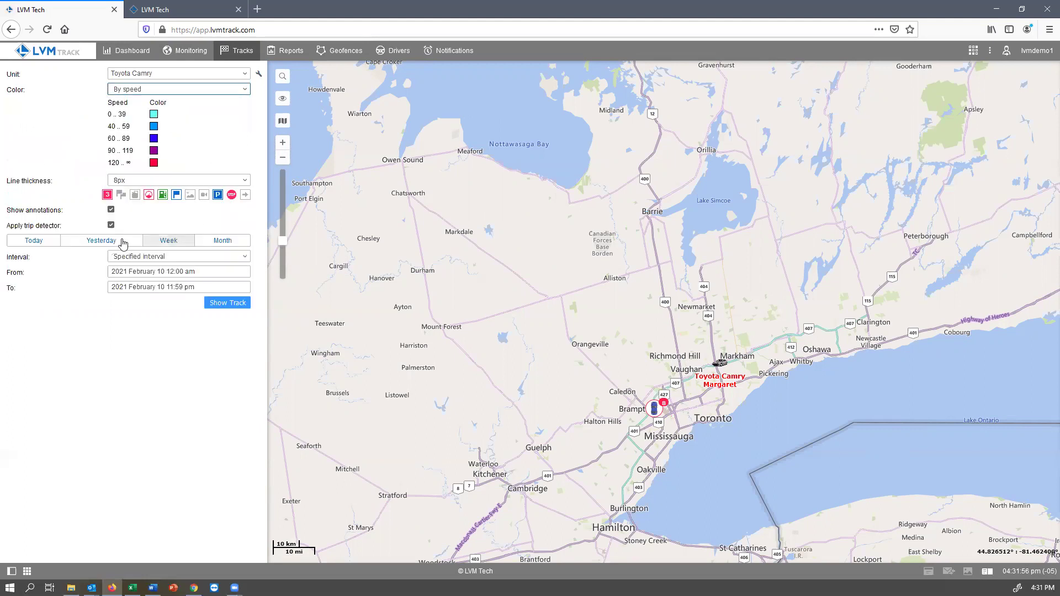
click(35, 243)
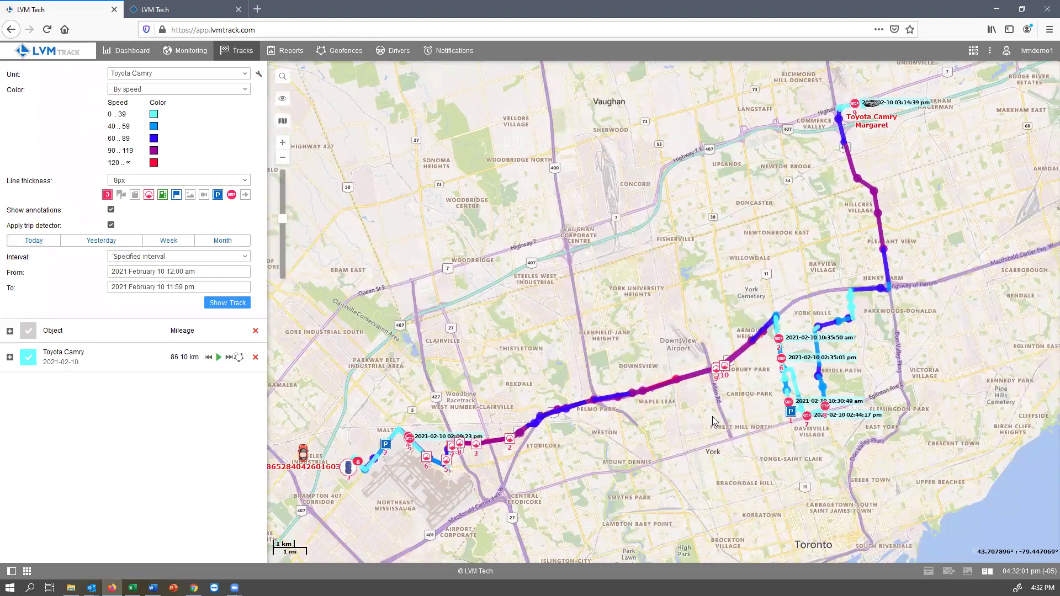
Step: List the Toyota Camry's four trips, show only the second trip, then restore the full track
scroll(712, 416, up, 1)
click(10, 356)
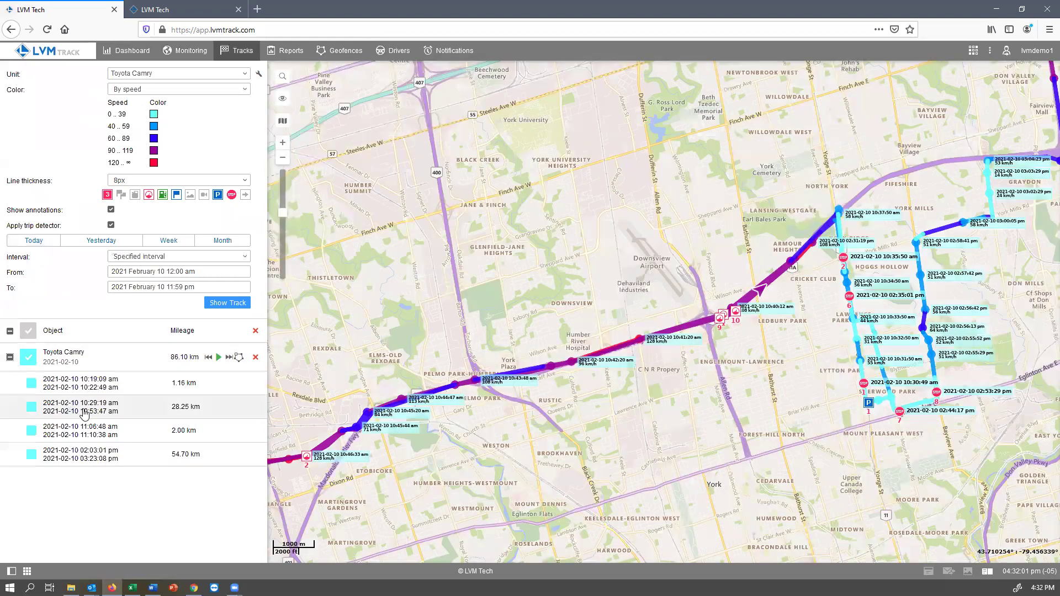
click(29, 359)
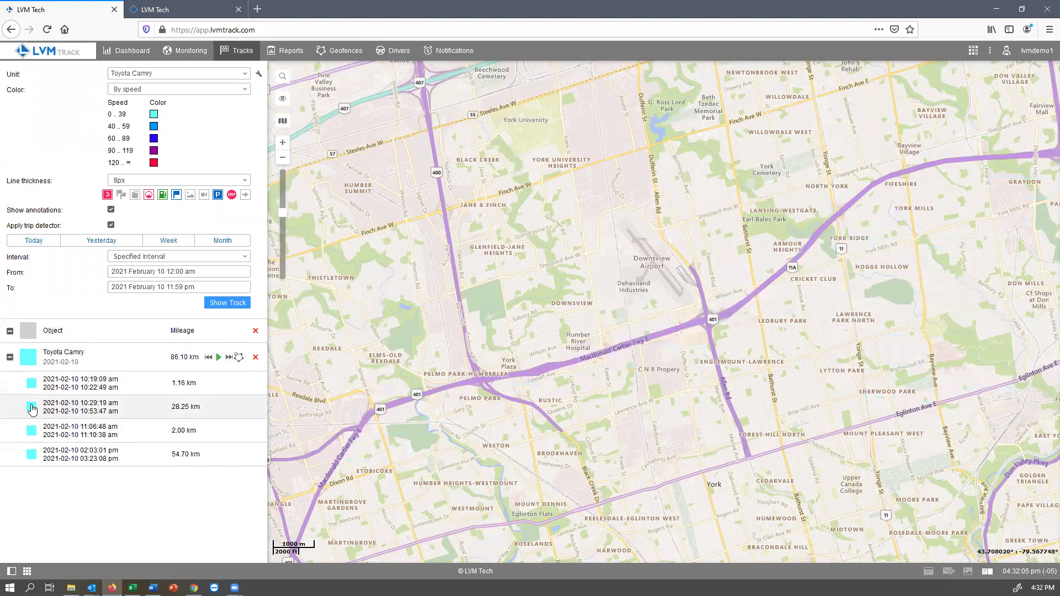
click(32, 408)
scroll(679, 363, up, 1)
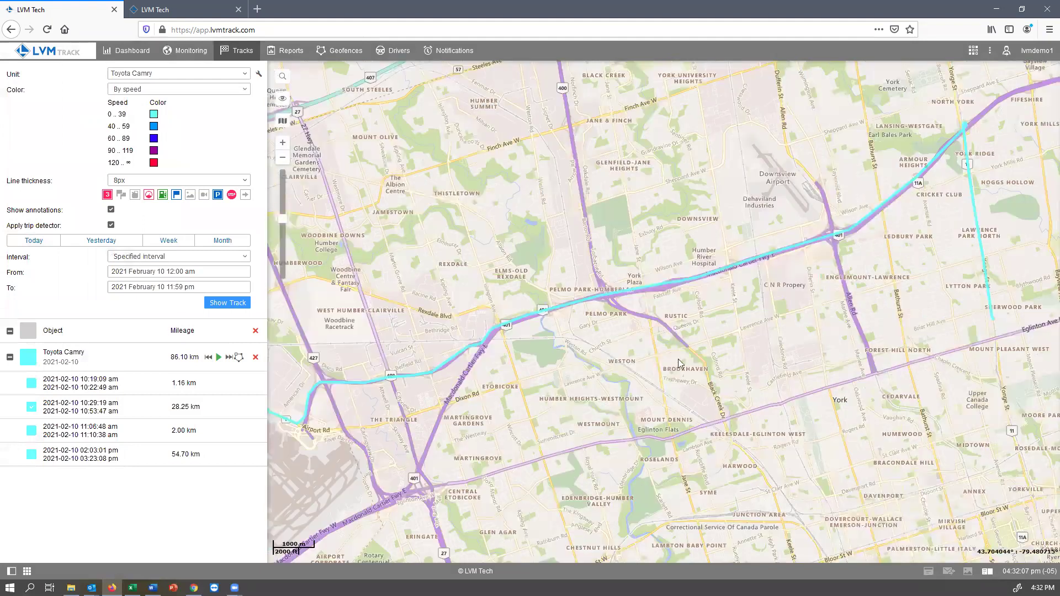
click(23, 359)
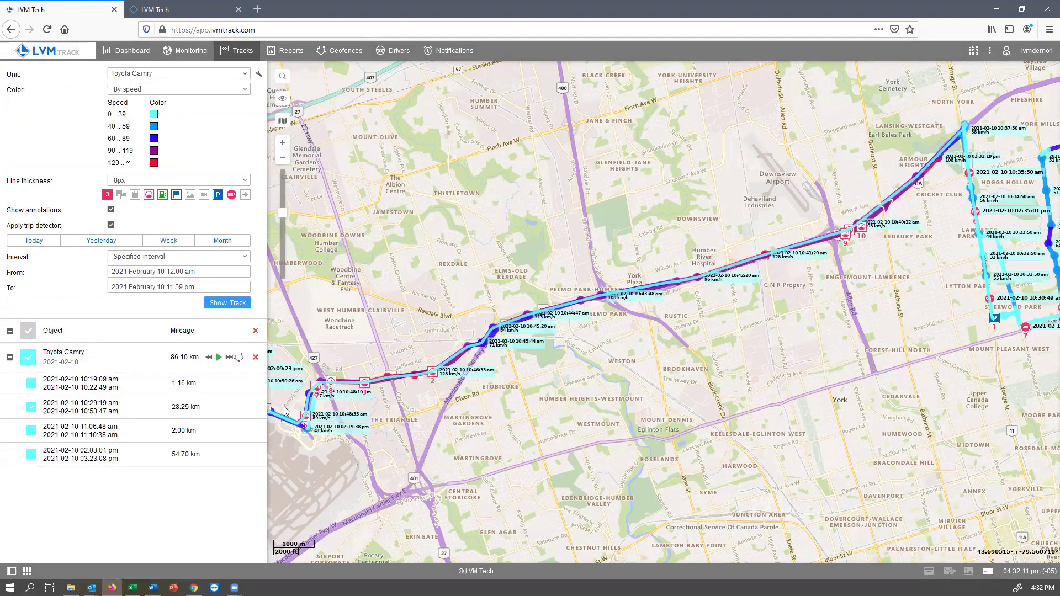
Step: Zoom in on the Camry route, inspect the 10:47:04 track point, then zoom back out
click(229, 357)
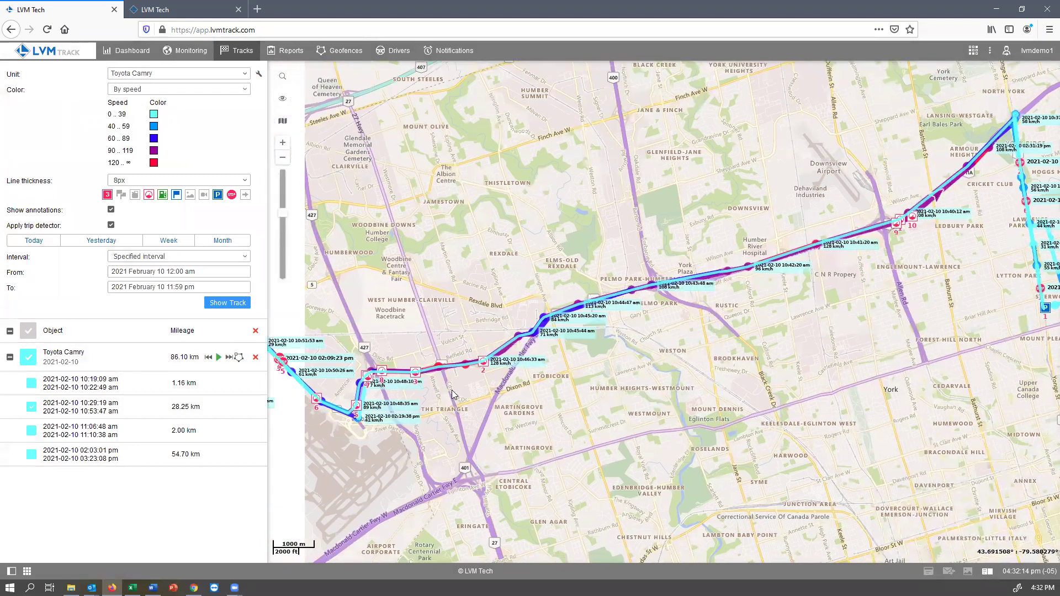
scroll(452, 393, up, 2)
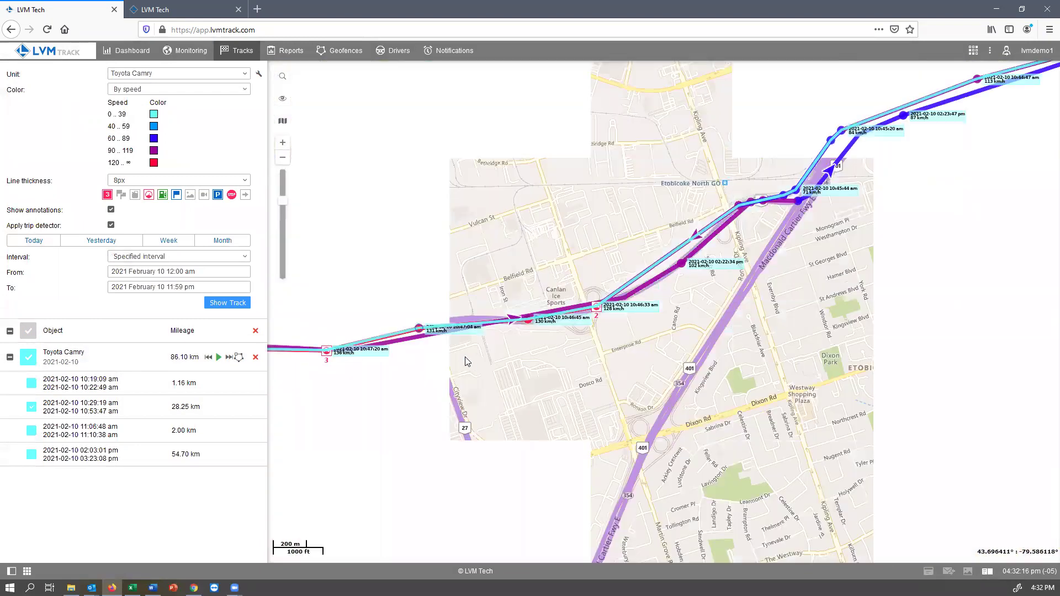
click(420, 332)
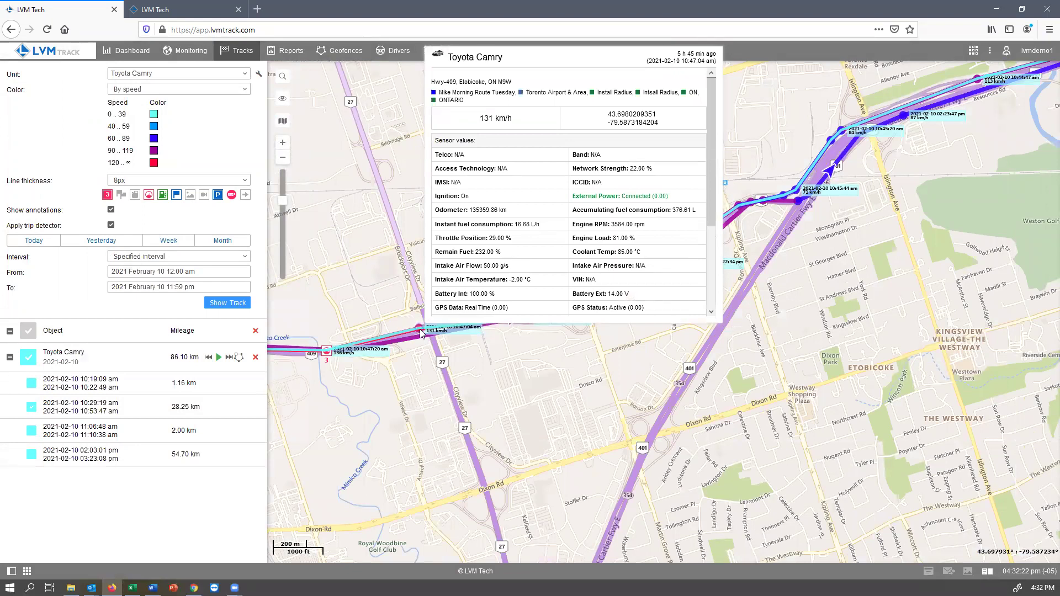
click(31, 407)
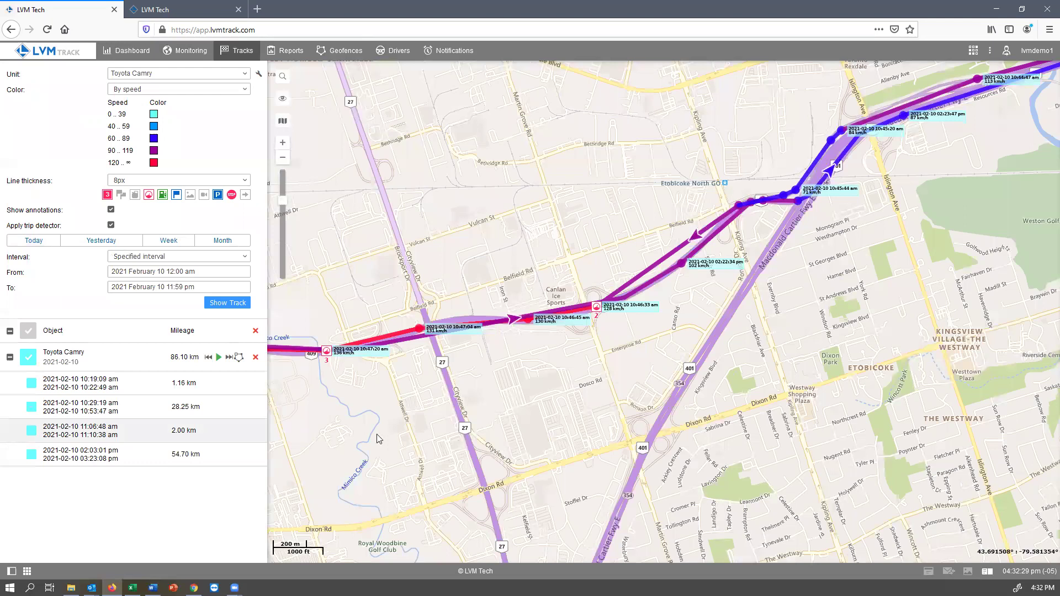
scroll(500, 445, down, 1)
scroll(624, 445, down, 1)
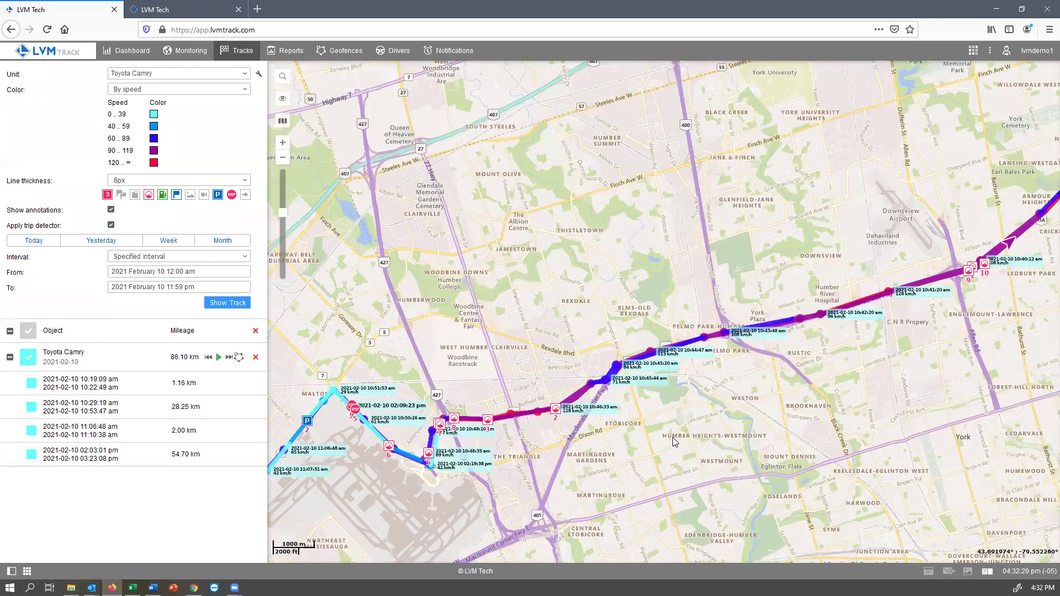
scroll(665, 449, down, 1)
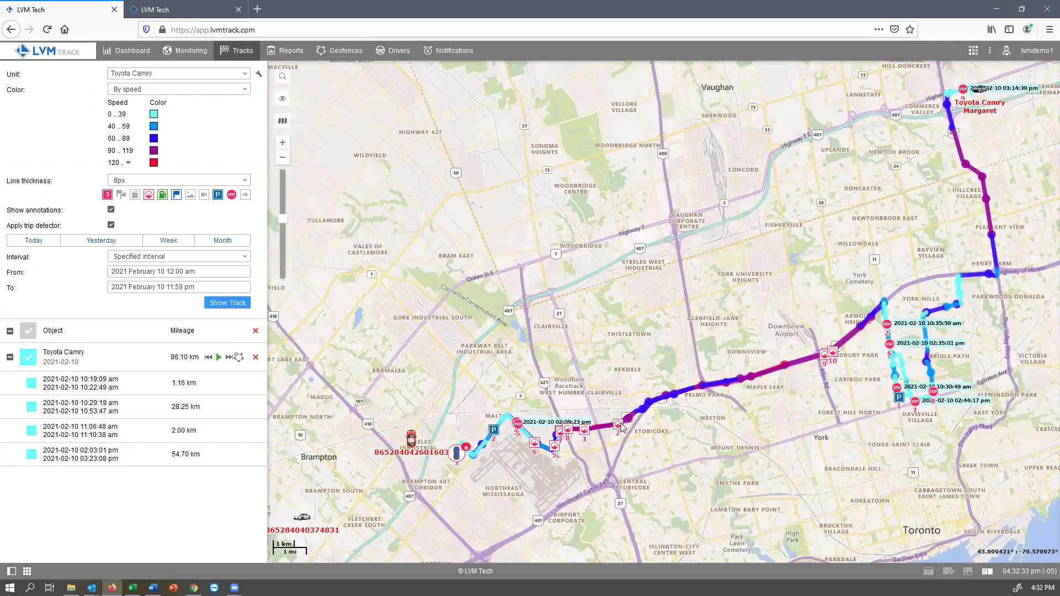
Step: Collapse the Camry trip list, toggle its track visibility, and start replaying the 2021-02-10 track
mouse_move(620, 429)
click(10, 331)
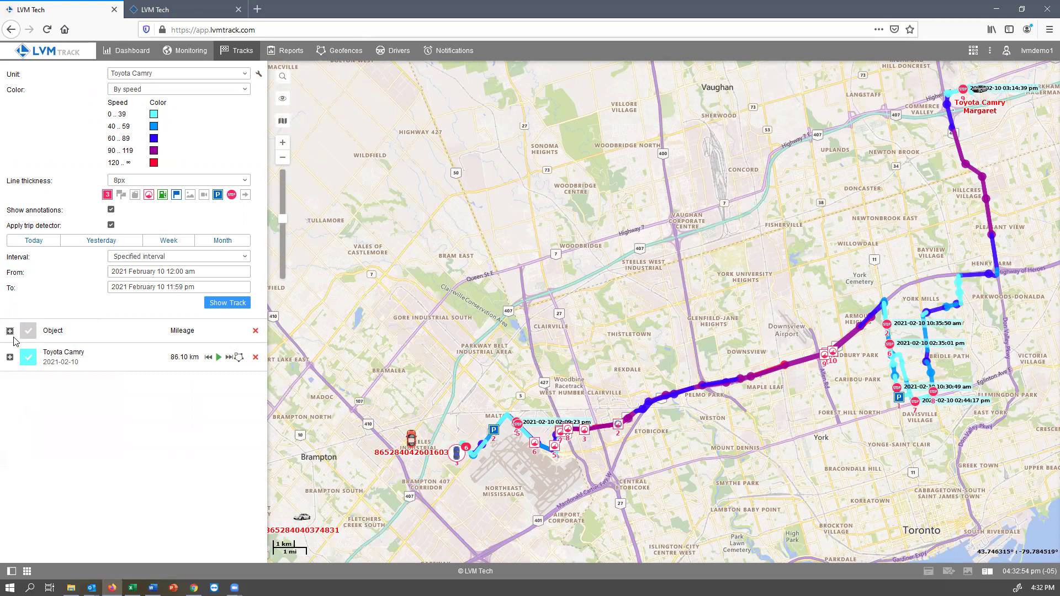
click(28, 334)
click(29, 334)
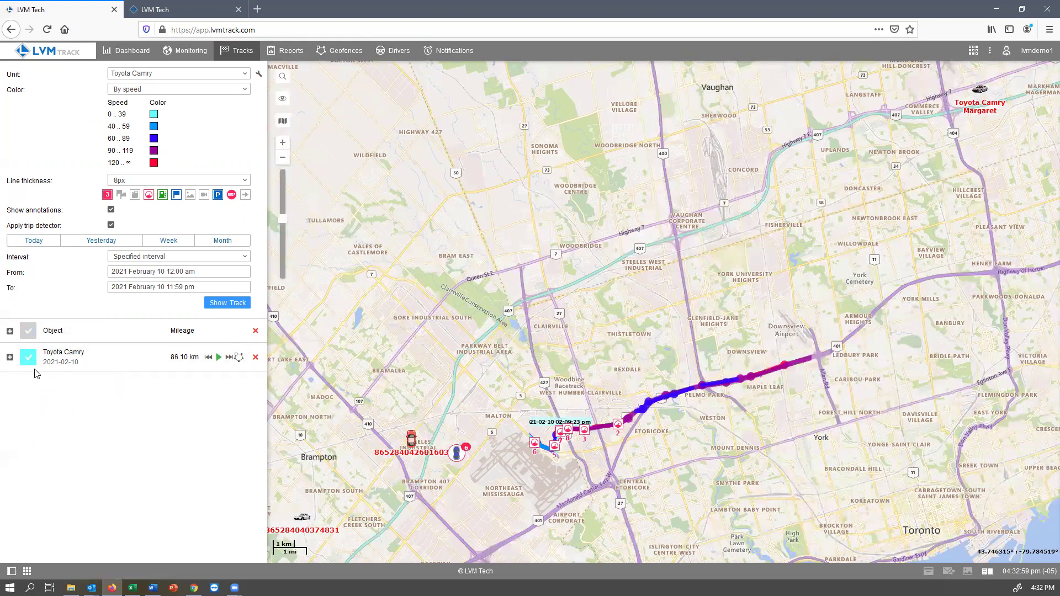
click(28, 358)
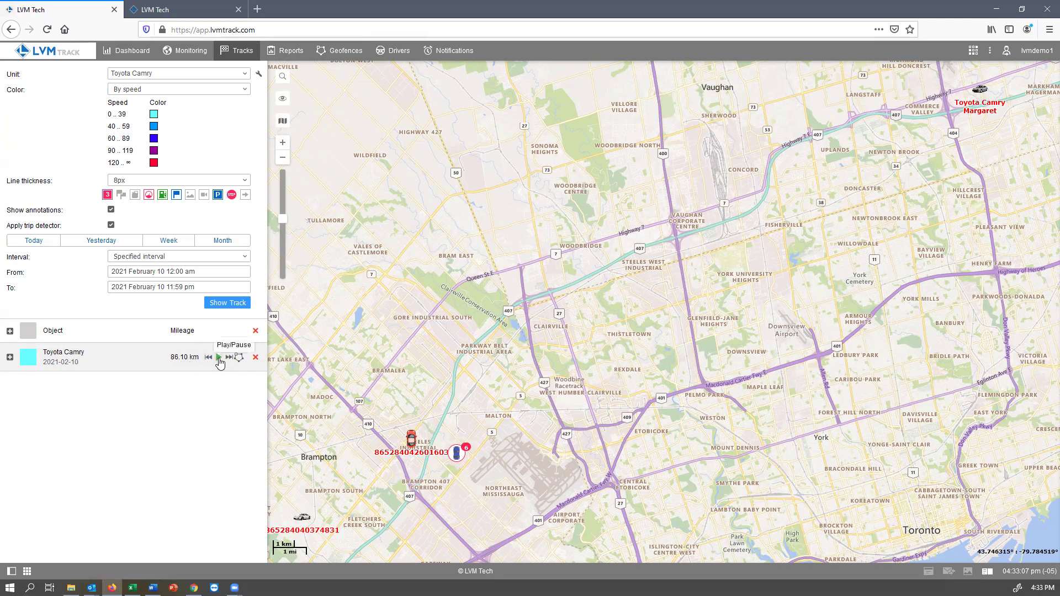
click(219, 357)
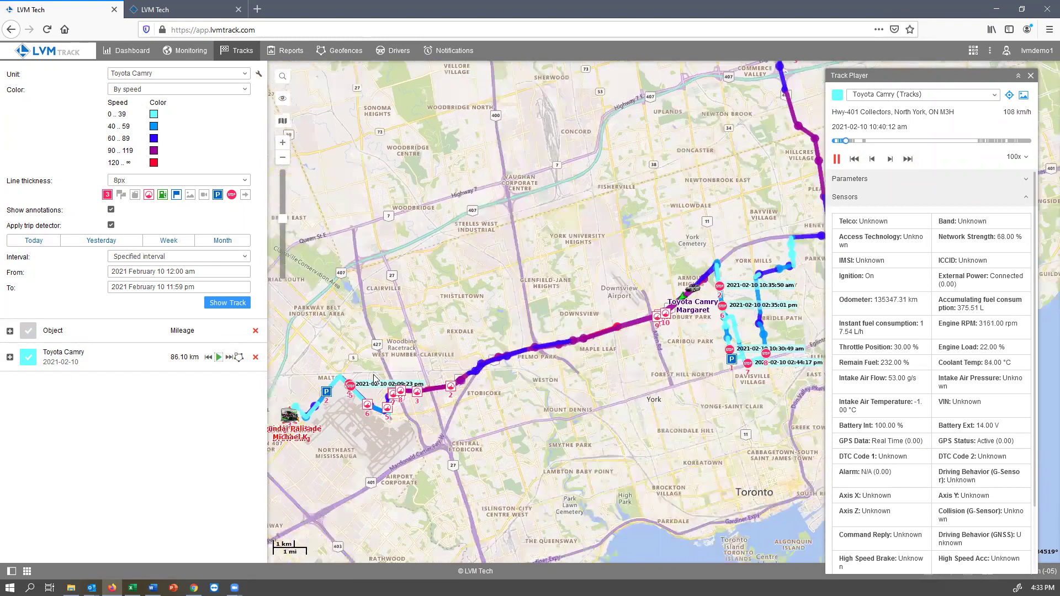
Step: Slow the Track Player playback to 50x, then close the player
click(1015, 157)
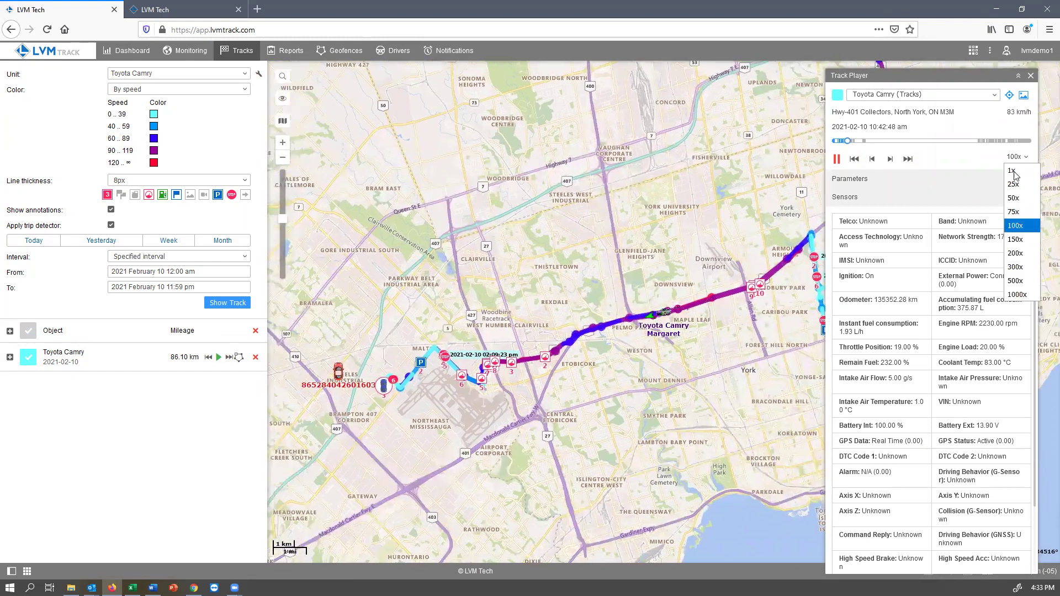
click(1015, 199)
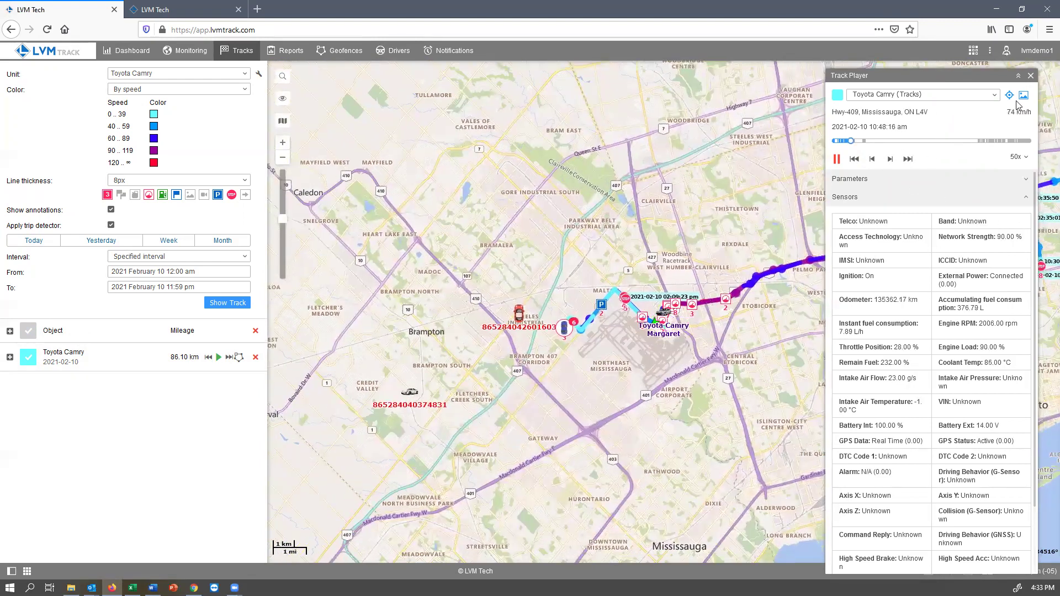
click(1030, 75)
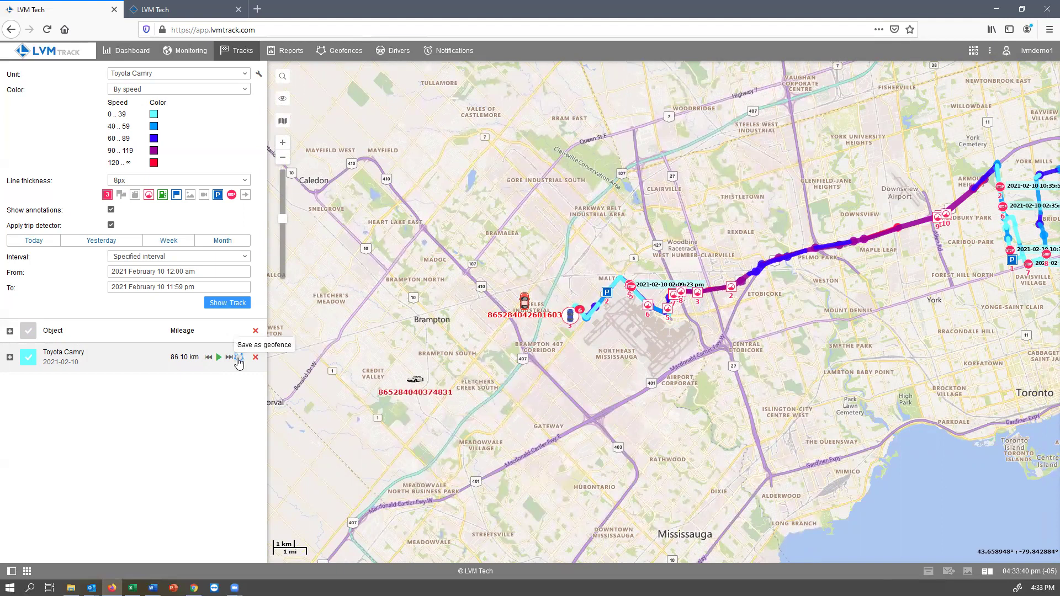
Step: Save the Camry track as geofence 'Camry Morning Route' under resource LVM Tech Demo
click(239, 359)
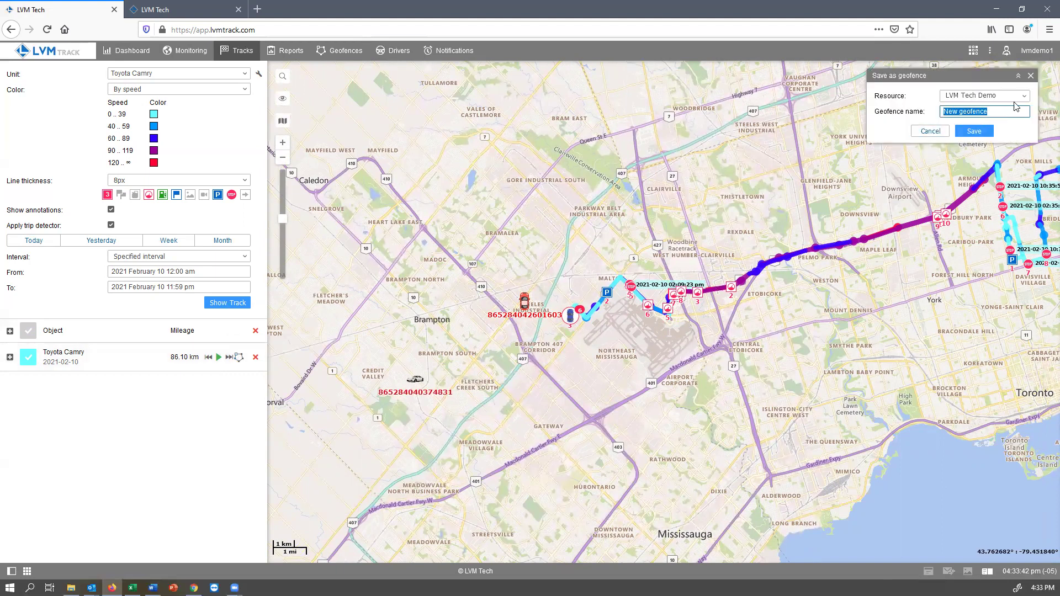
click(990, 95)
click(998, 113)
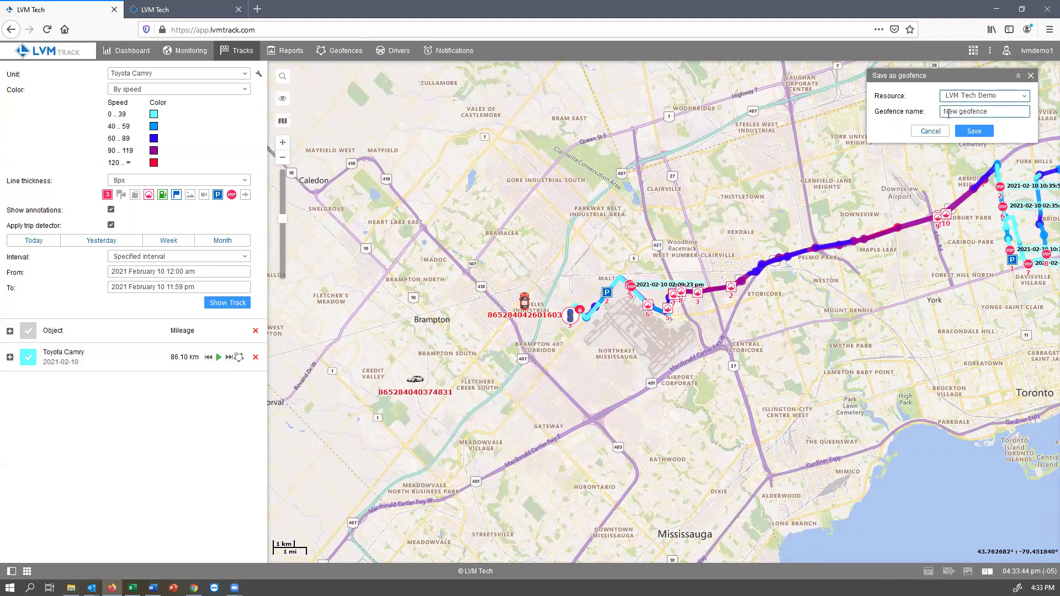
drag(944, 112, 1024, 124)
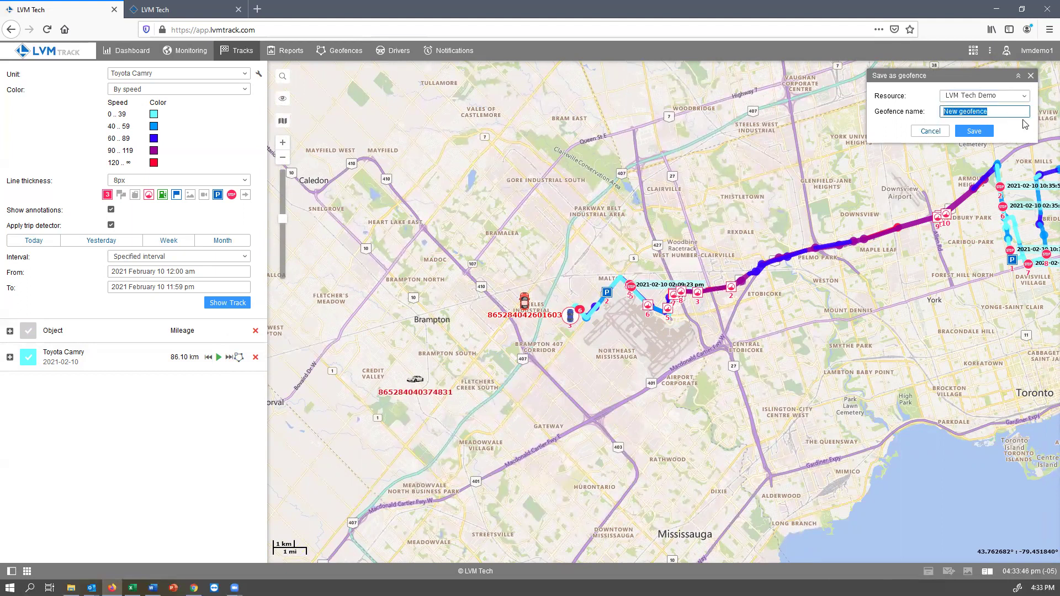
text(Camry Morning Route)
click(972, 131)
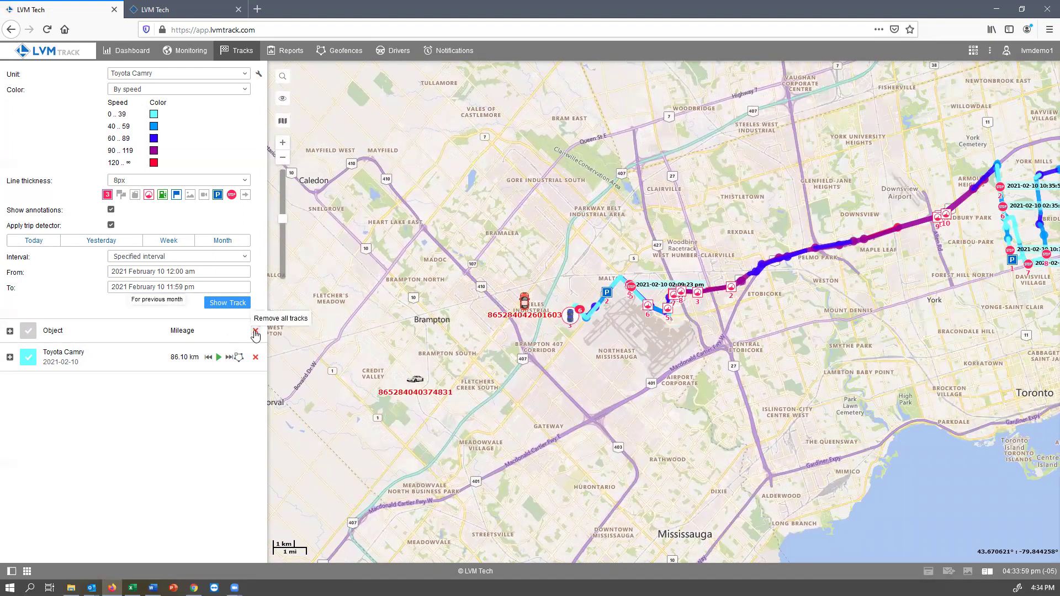
Step: Clear all tracks, redraw the Toyota Camry's track, and hide it from the map
click(255, 331)
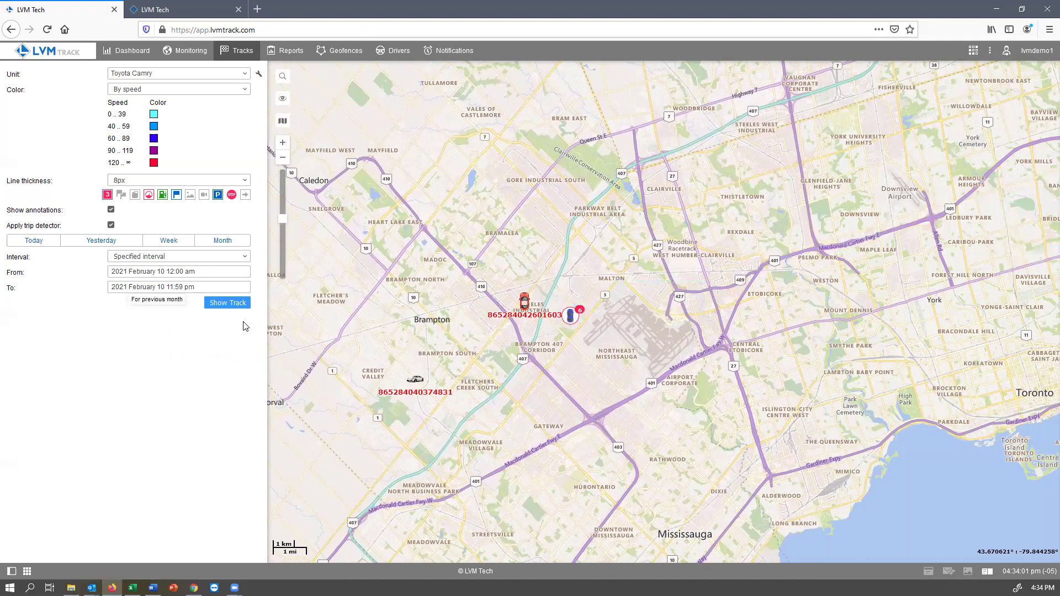
click(237, 307)
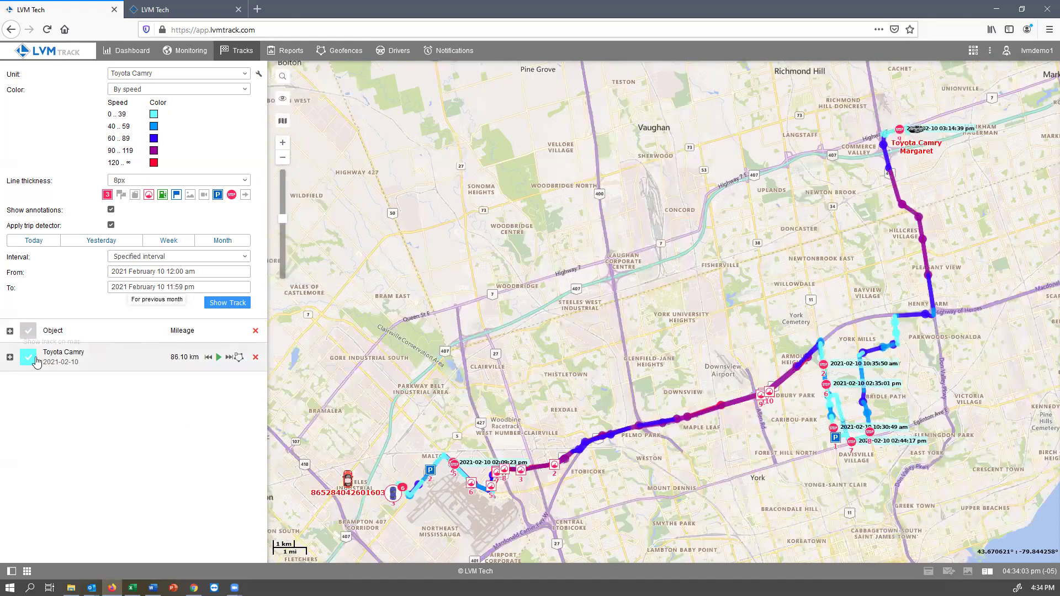
click(29, 358)
Step: Draw the Volvo Tractor's 33.74 km track for 2021-02-10
click(245, 74)
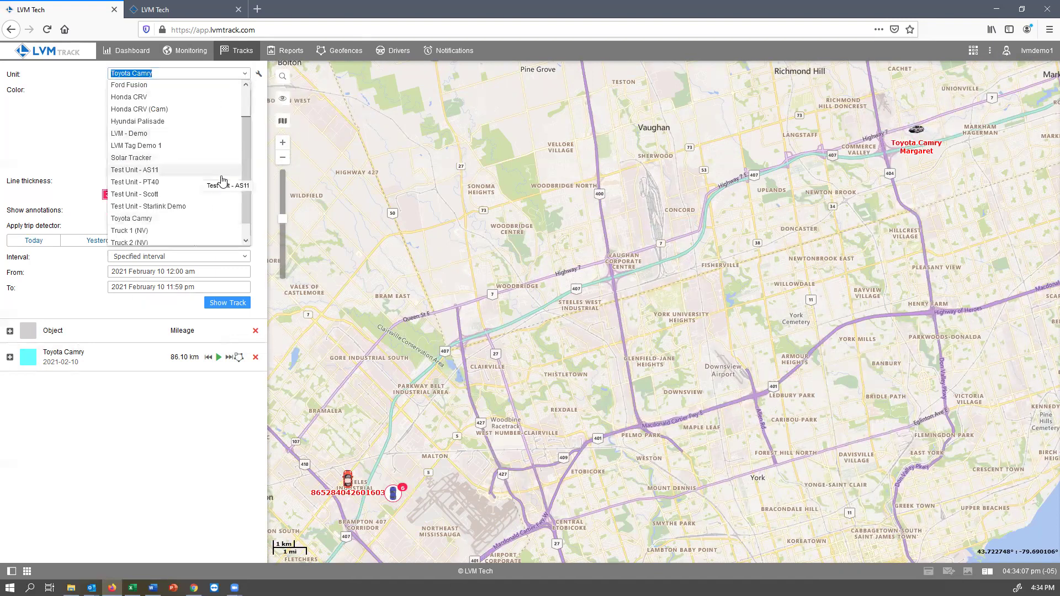
drag(245, 175, 246, 200)
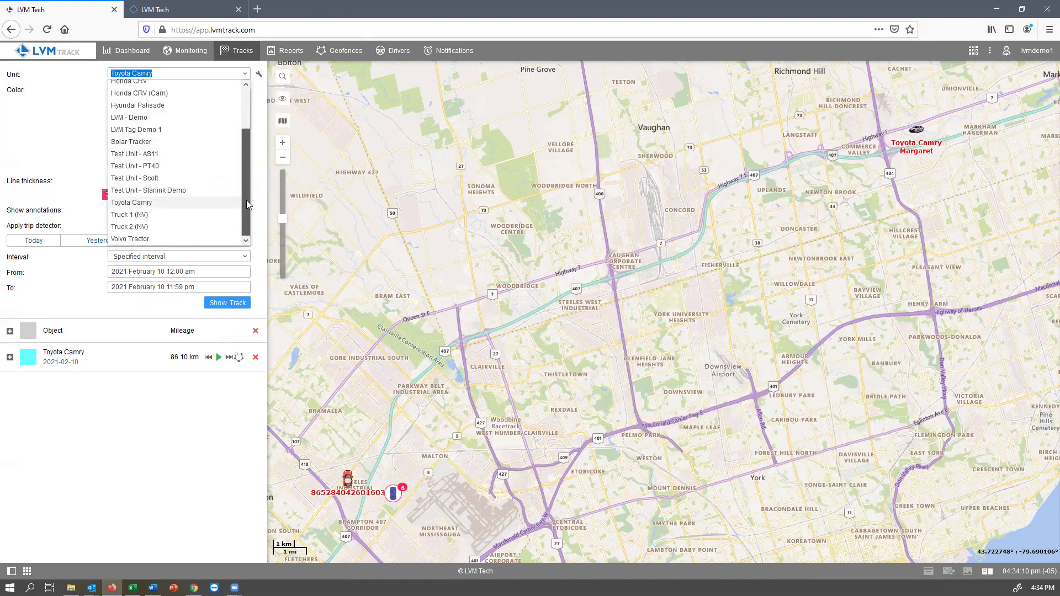
click(156, 240)
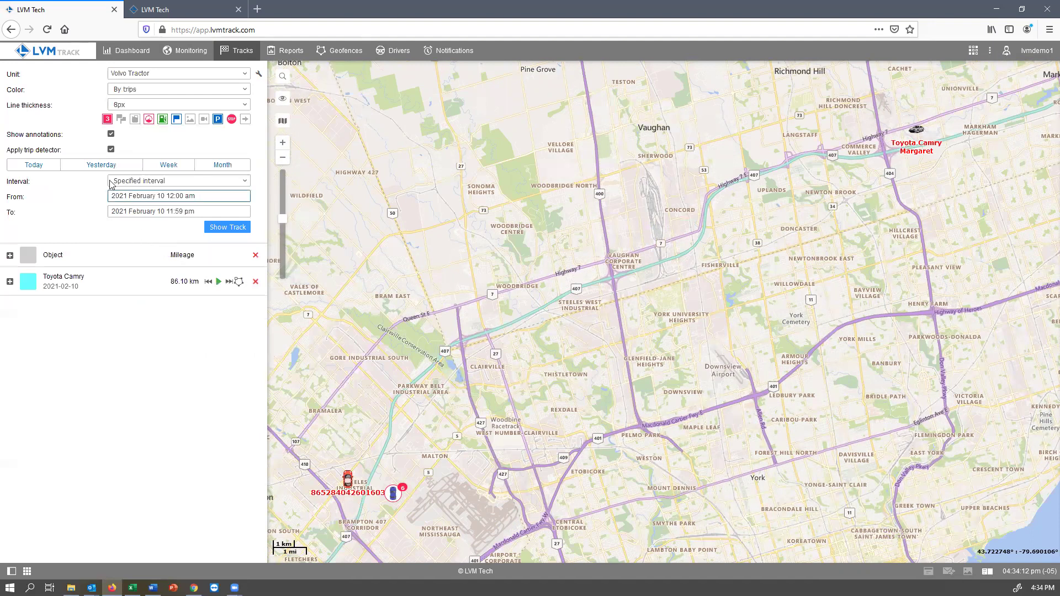
click(30, 166)
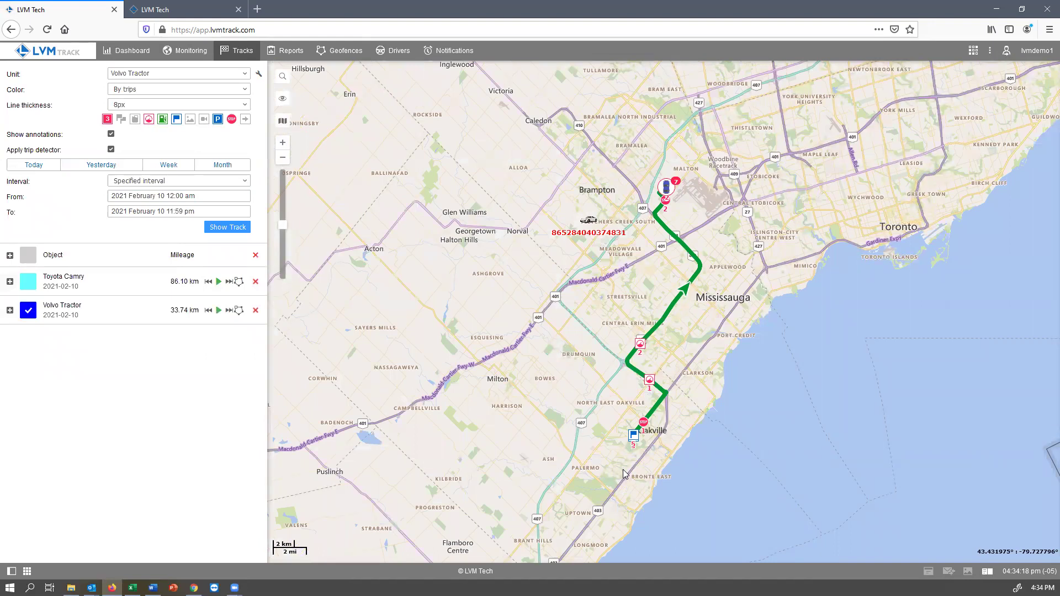
Step: Show the Camry track beside the Volvo's, read the Speeding markers, then hide both tracks
click(30, 282)
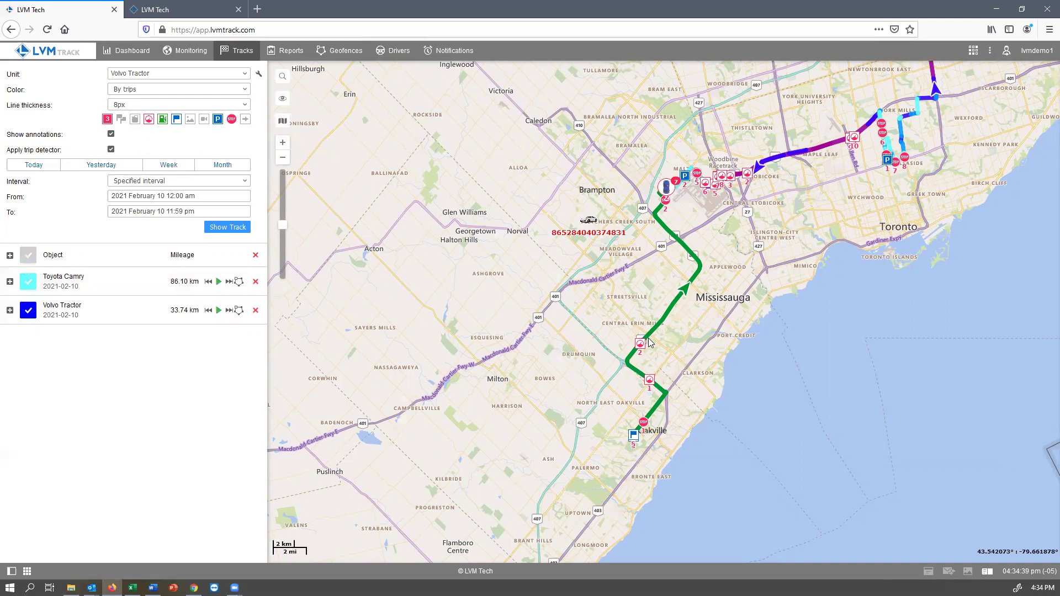
mouse_move(642, 345)
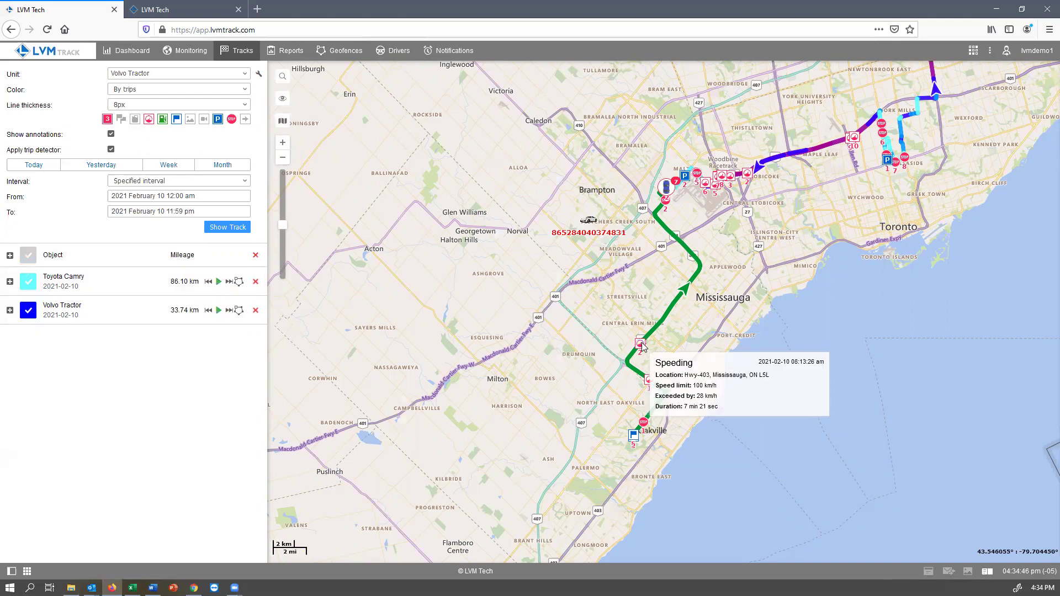
mouse_move(649, 380)
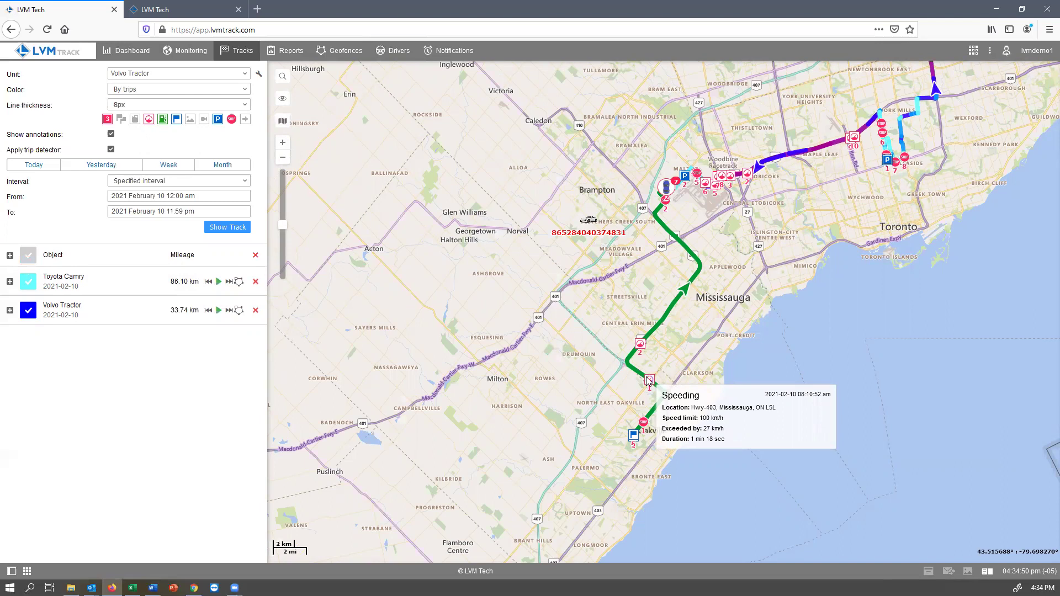
click(28, 281)
click(28, 310)
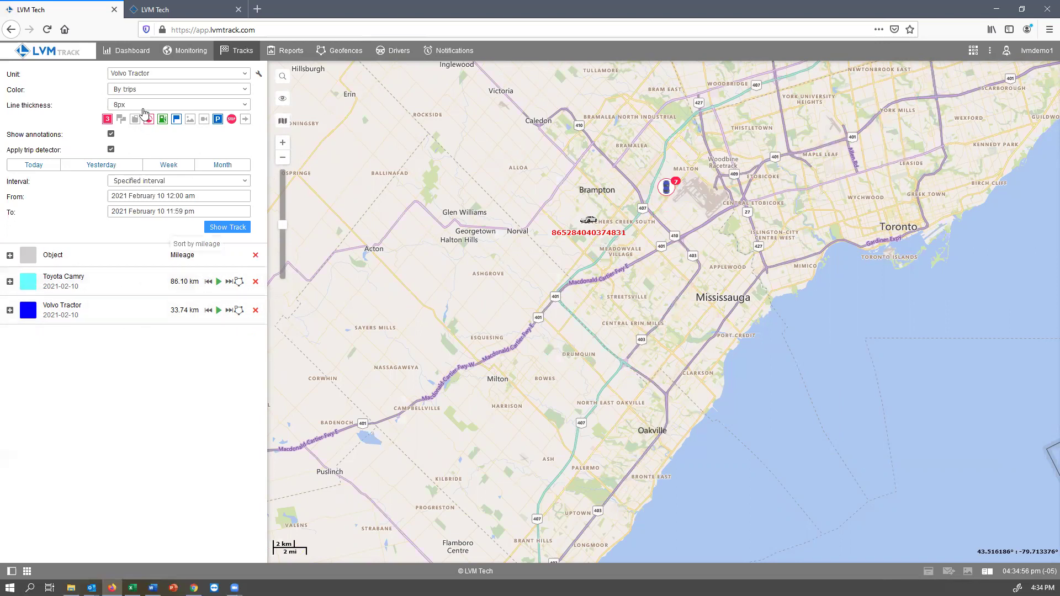
Step: On the Monitoring list, search units for 'volvo', then clear the search filter
click(187, 50)
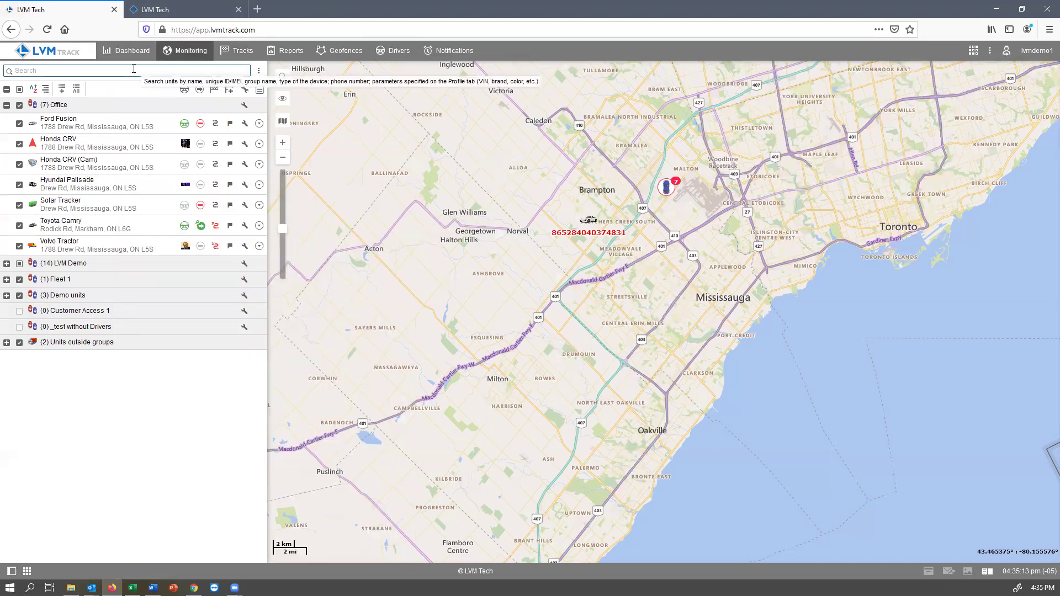
text(volvo)
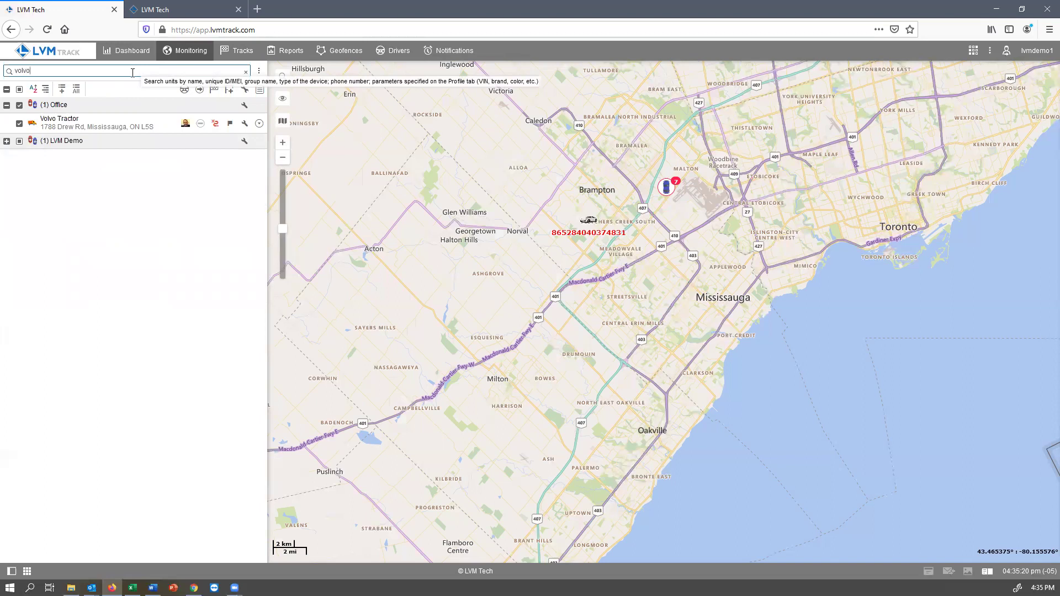
mouse_move(49, 123)
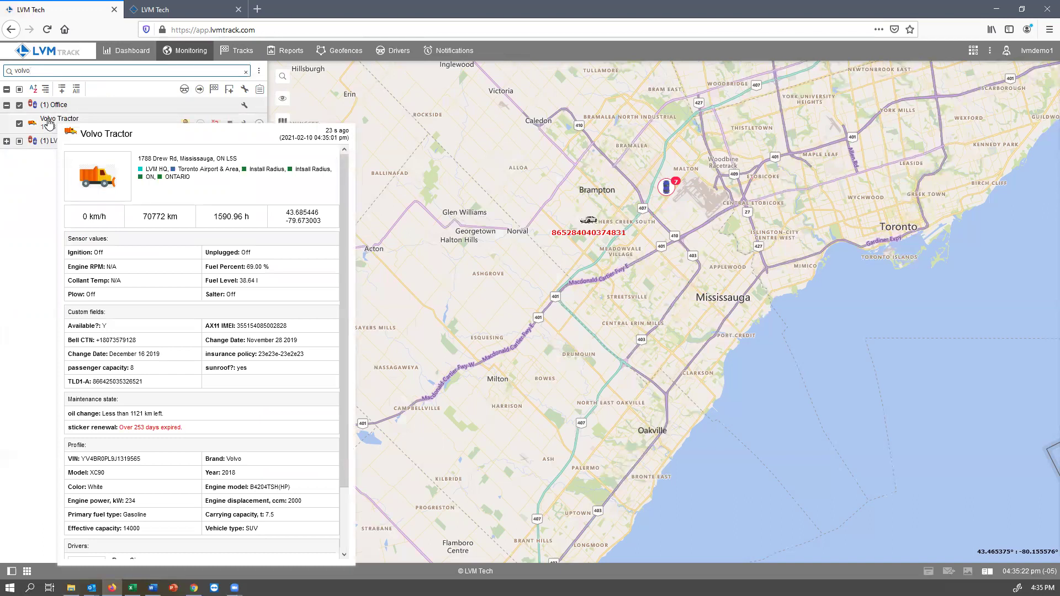
click(245, 71)
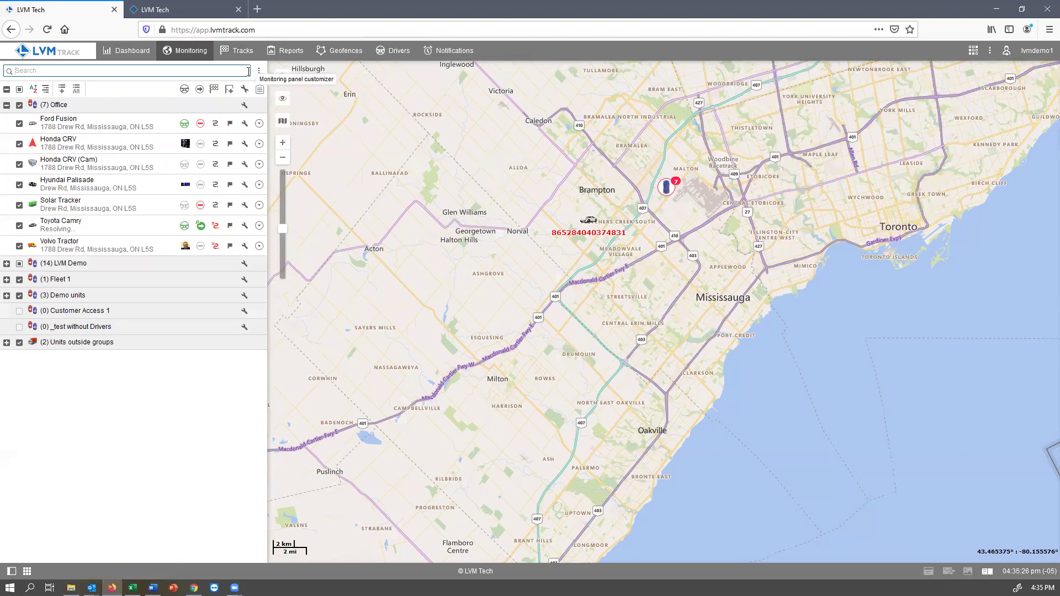
Step: Search the map for 'volvo' and jump to the Volvo Tractor's location
click(282, 77)
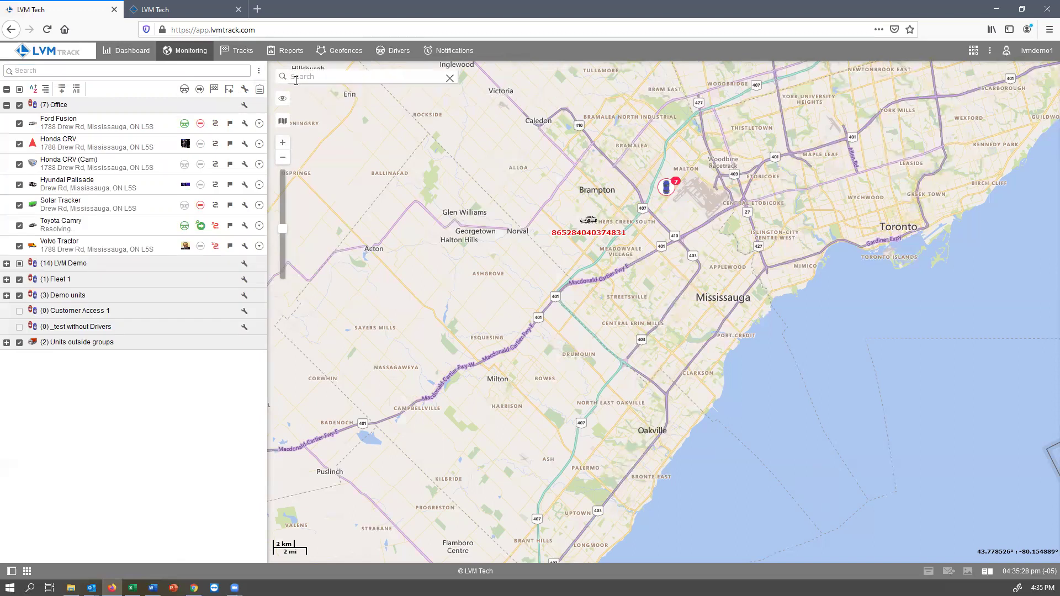
text(volvo)
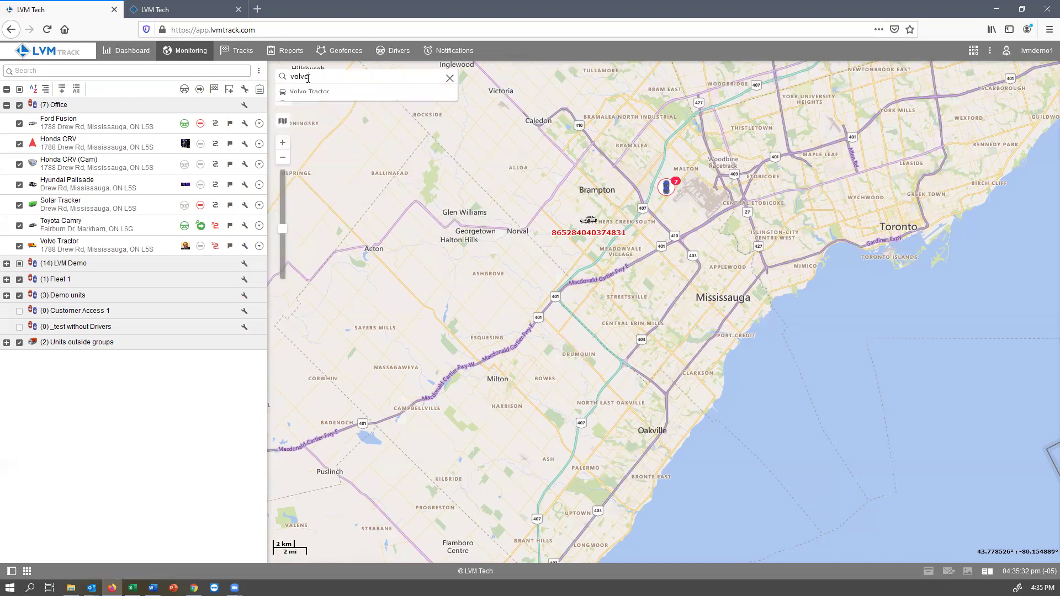
click(306, 92)
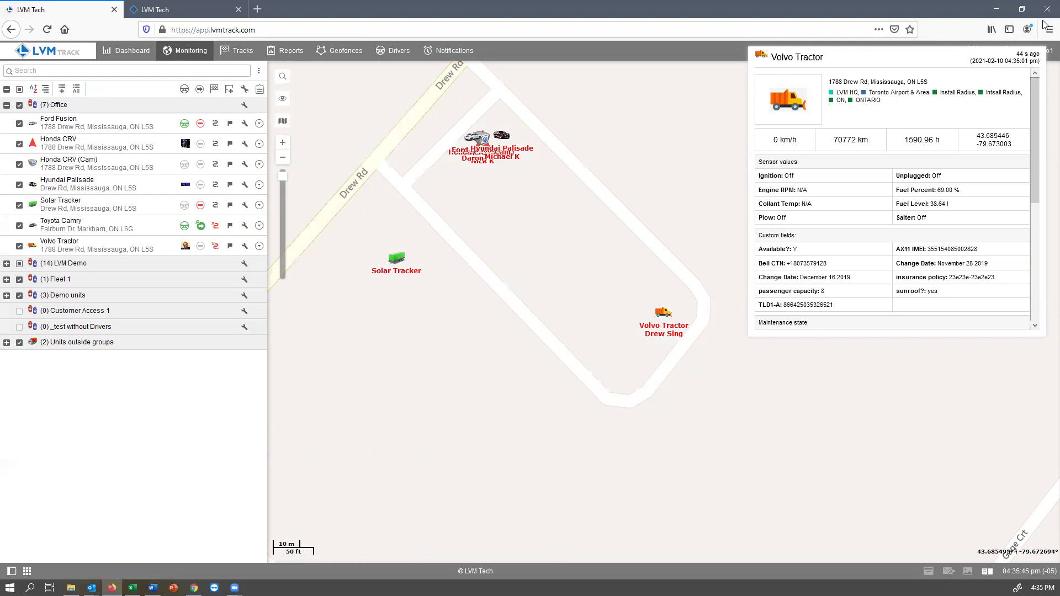
mouse_move(665, 318)
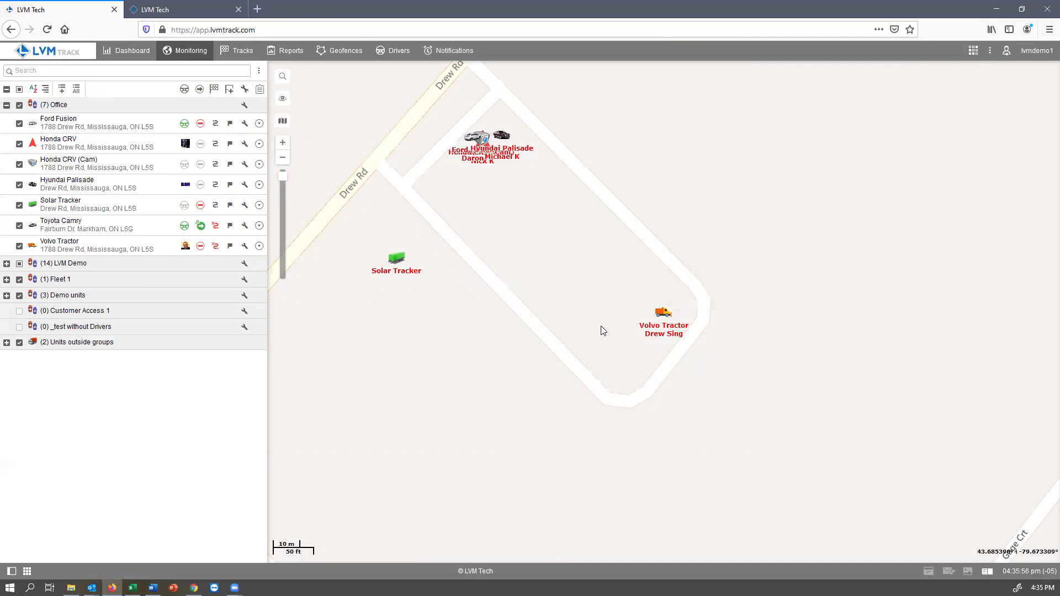
Step: Zoom out to the 2 km scale and pan to frame the fleet from Brampton to Markham
scroll(500, 342, down, 1)
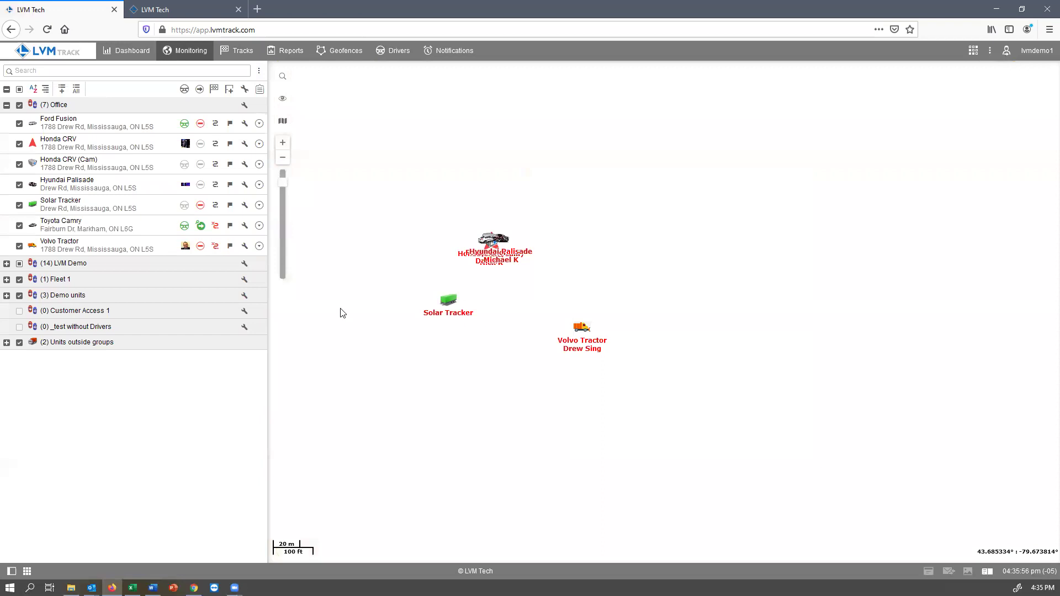
scroll(342, 305, down, 2)
scroll(617, 254, down, 1)
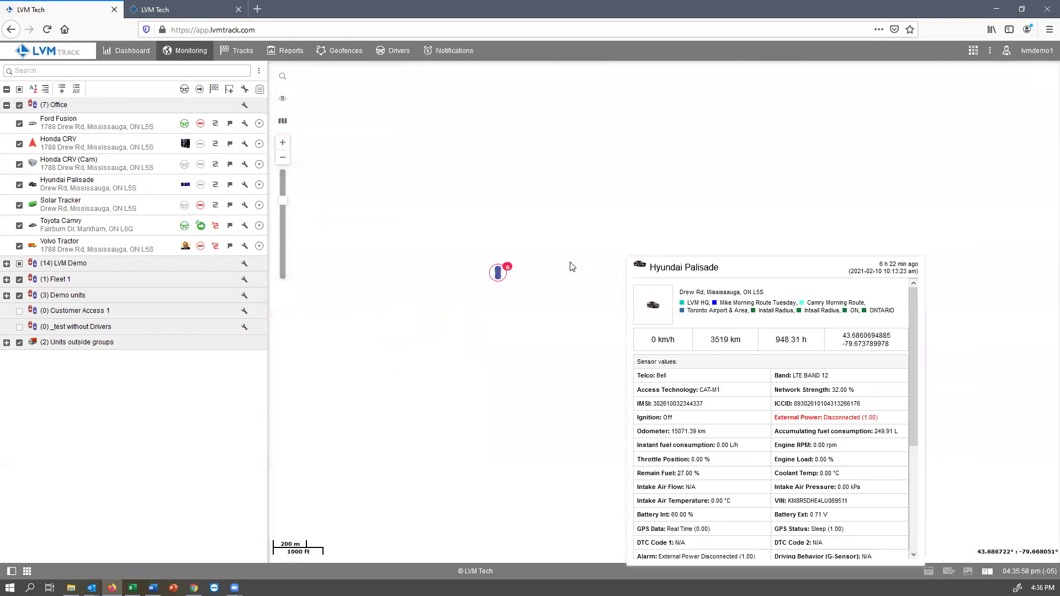
scroll(572, 266, down, 1)
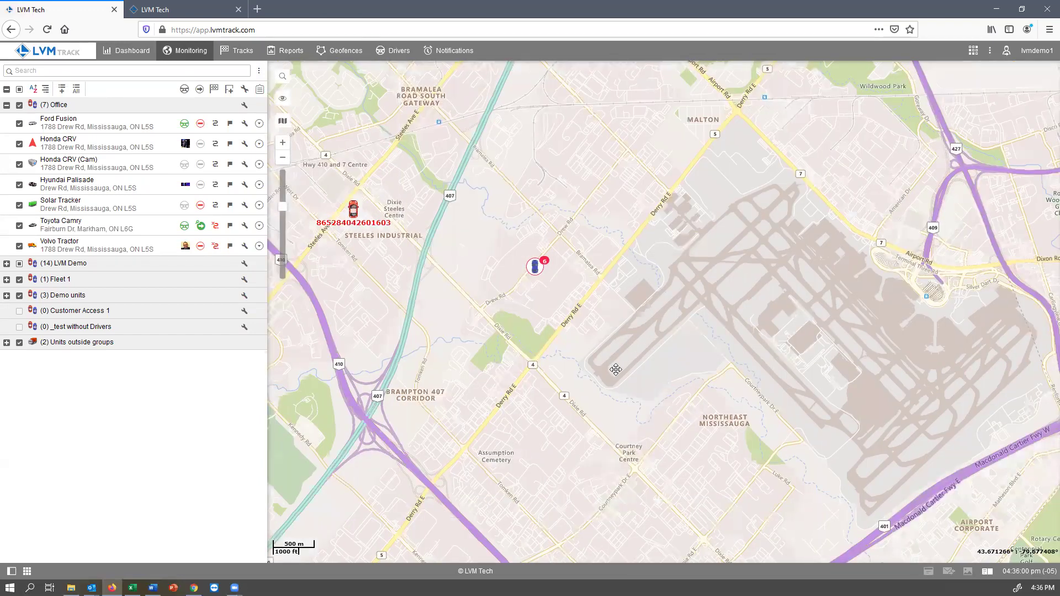
scroll(616, 369, down, 2)
scroll(700, 406, down, 1)
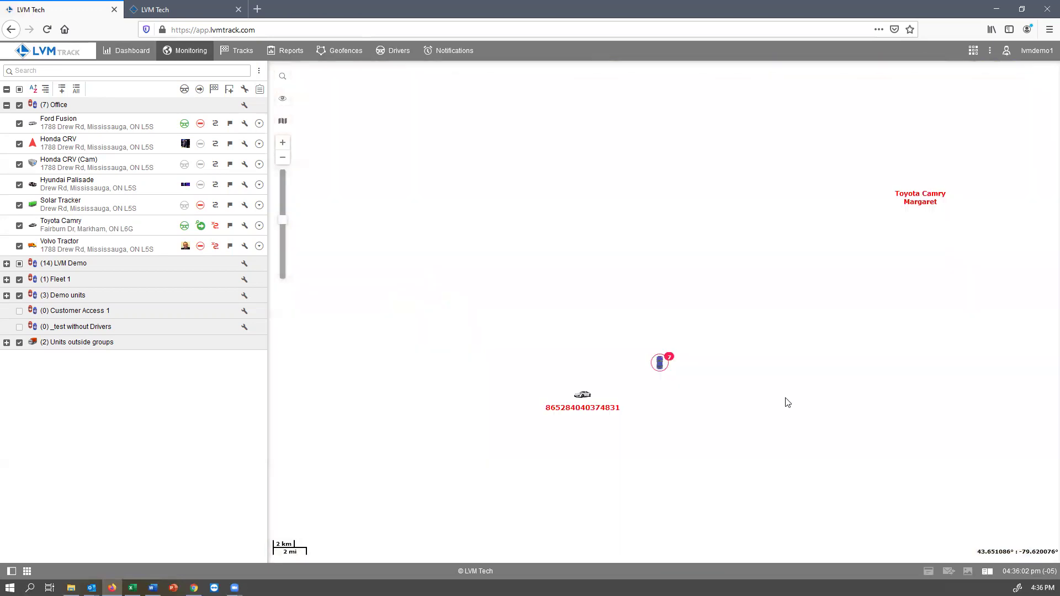
drag(788, 403, 759, 331)
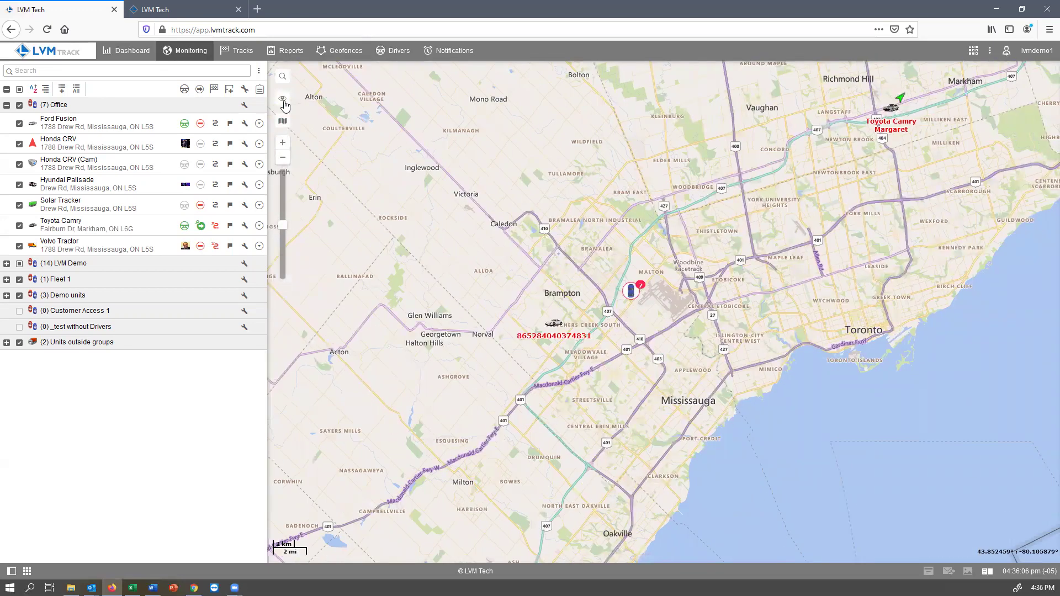
mouse_move(282, 121)
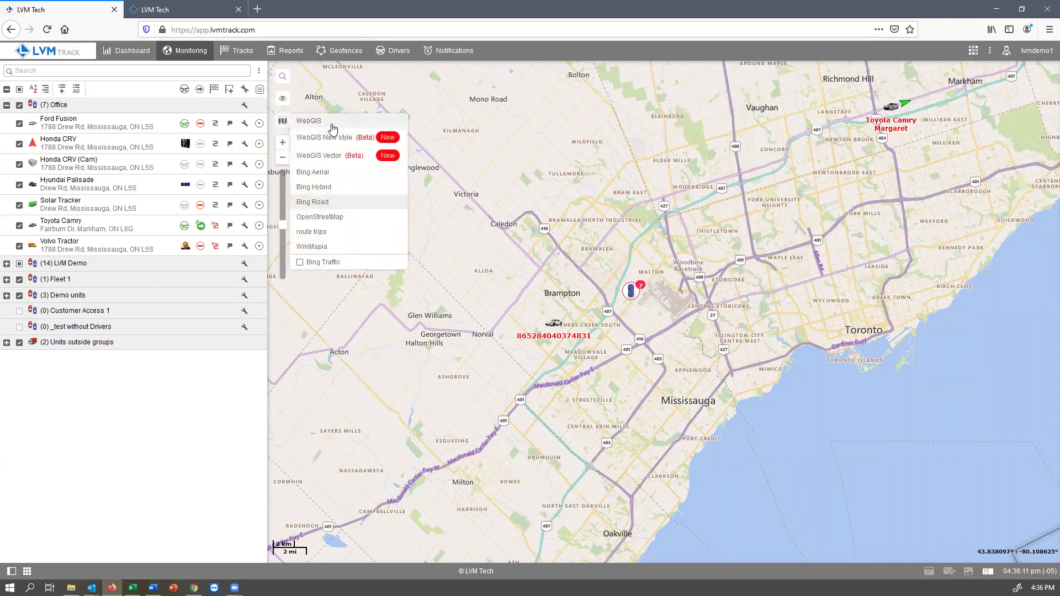
Step: Switch the base map to WebGIS, then to OpenStreetMap
click(332, 125)
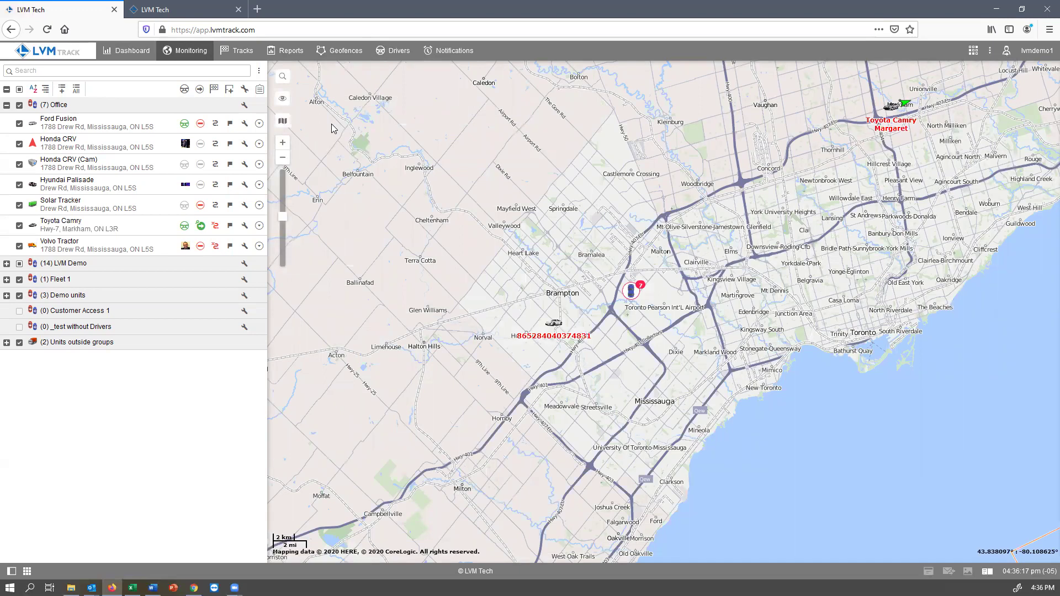
mouse_move(282, 121)
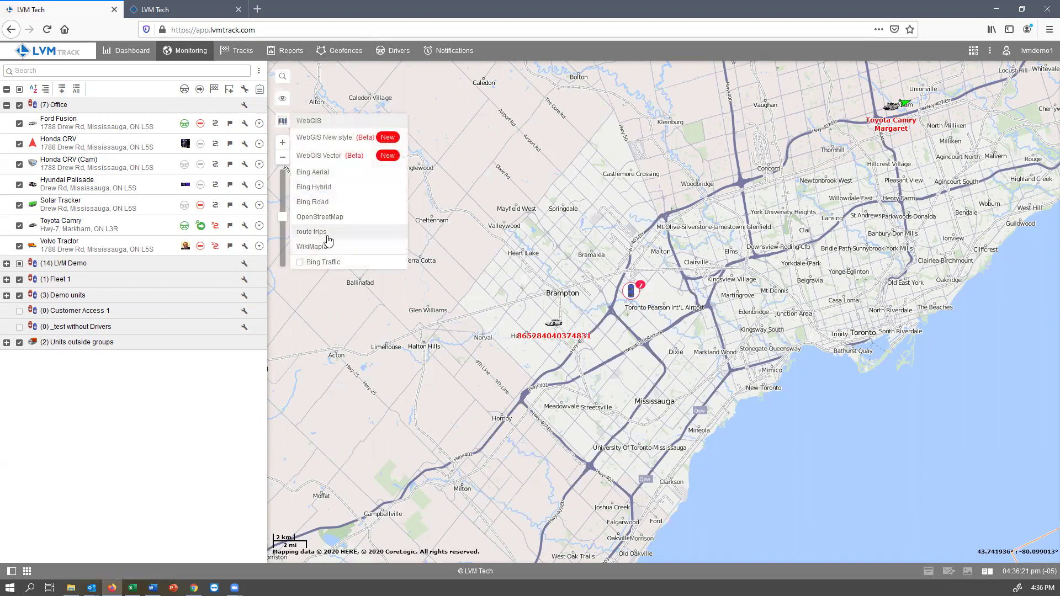
click(331, 217)
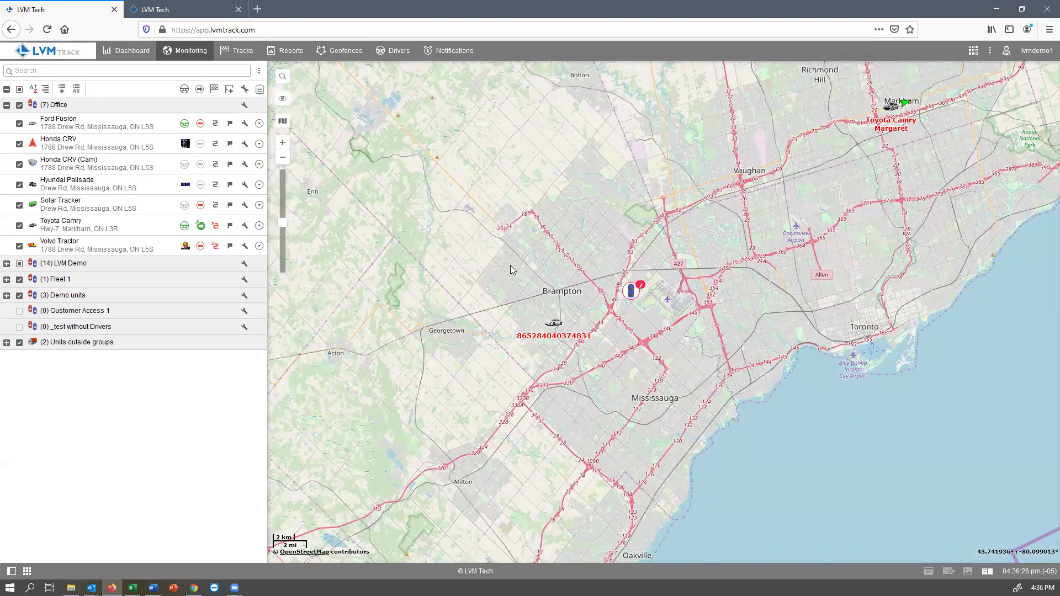
Step: Zoom into the seven-unit cluster to inspect the Drew Rd units, then zoom back out
click(632, 293)
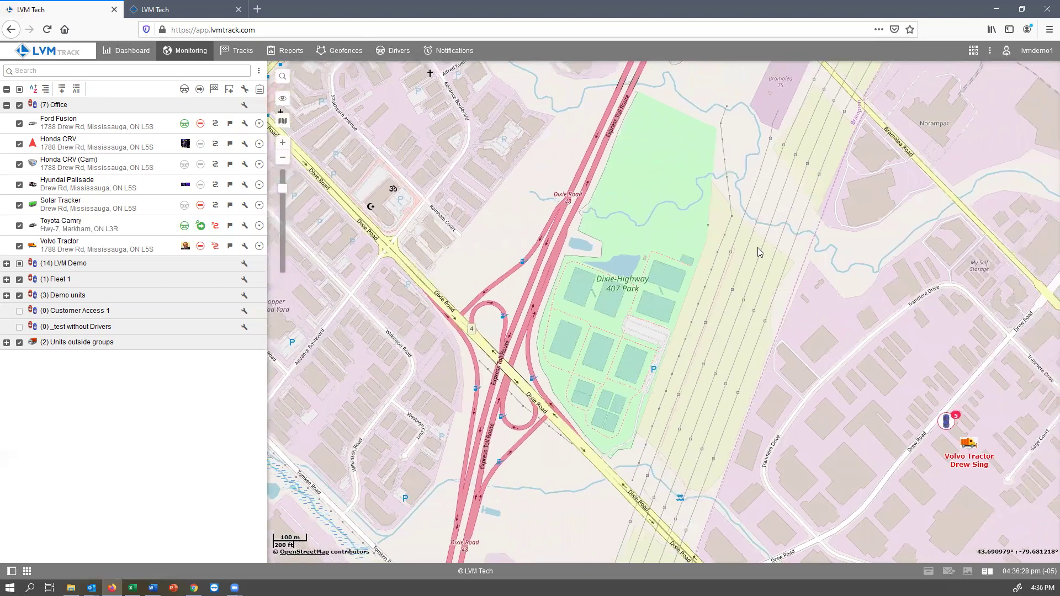
drag(759, 253, 705, 390)
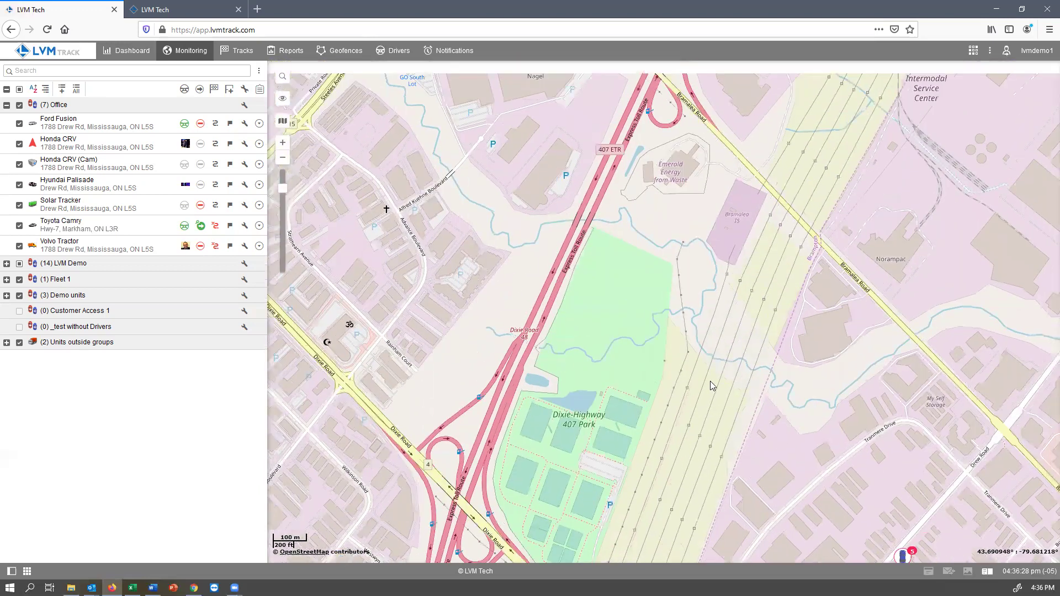
mouse_move(773, 555)
mouse_down()
mouse_move(768, 433)
mouse_move(675, 350)
mouse_up()
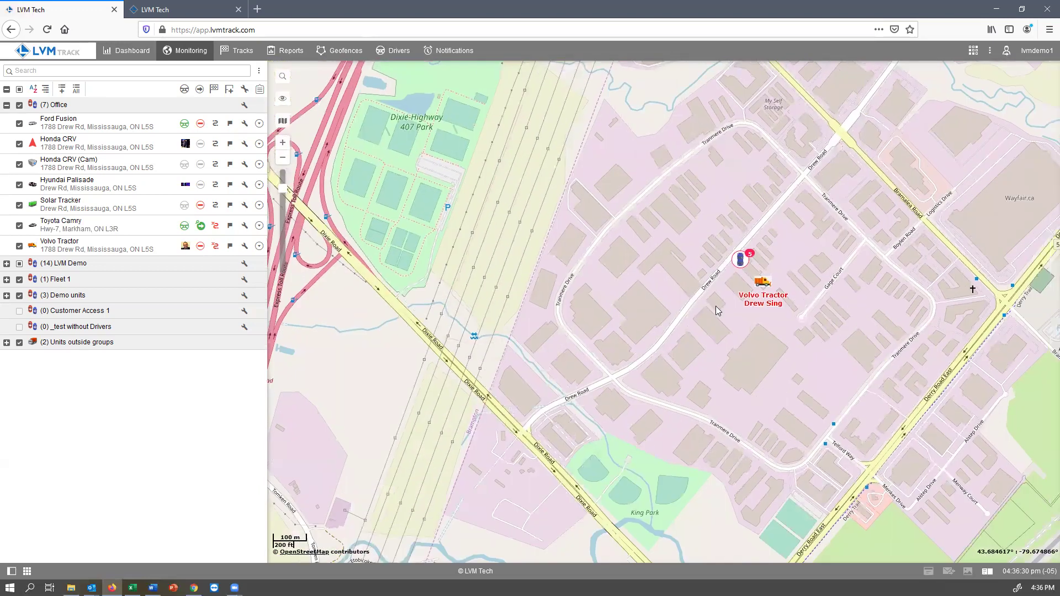
scroll(734, 273, up, 3)
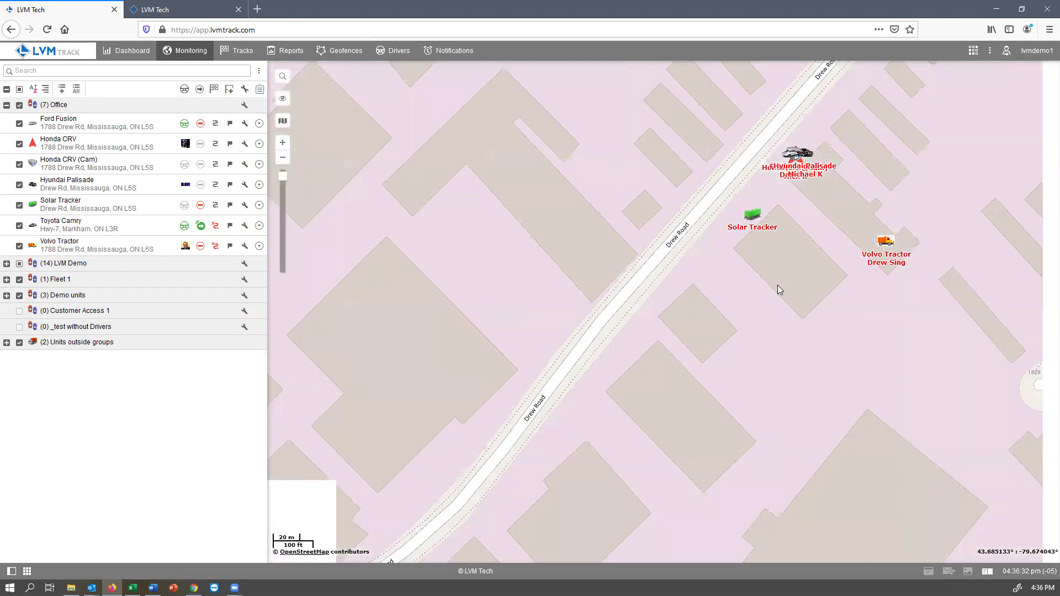
drag(777, 285, 648, 348)
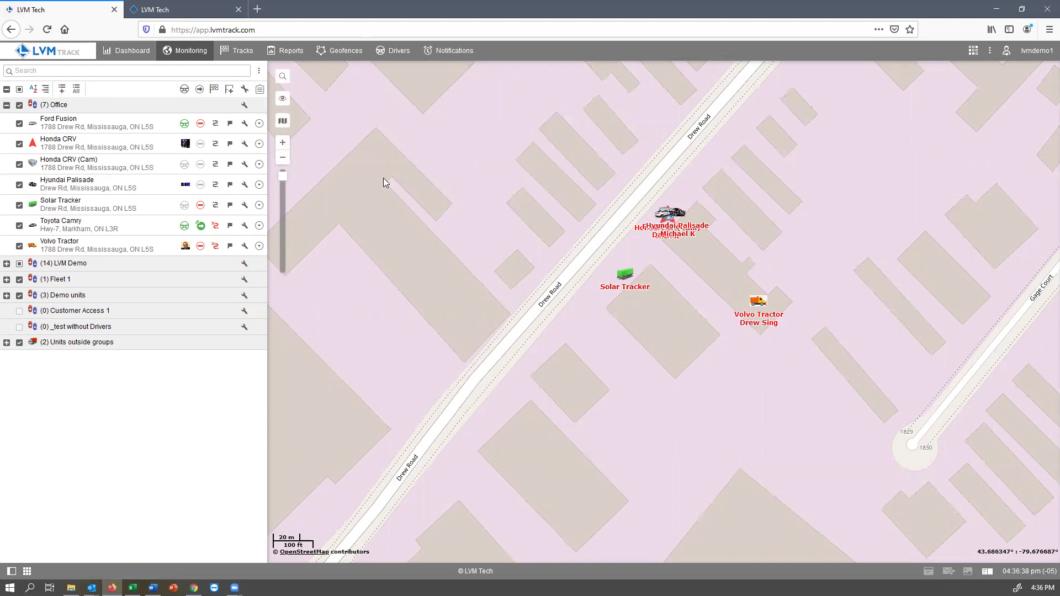
scroll(385, 182, down, 5)
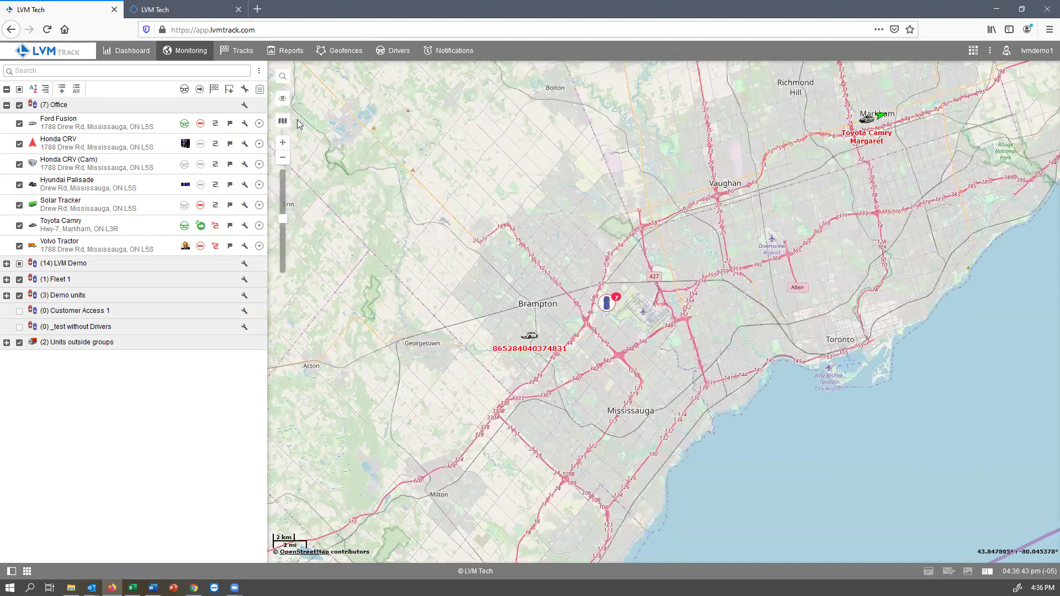
Step: Switch the base map to Bing Road
click(287, 126)
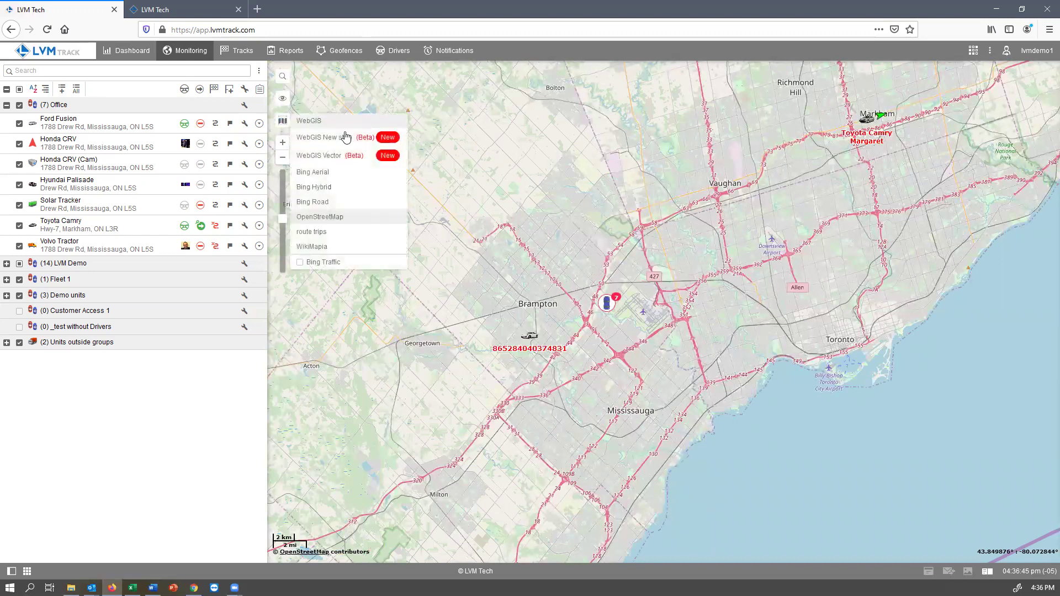
click(323, 205)
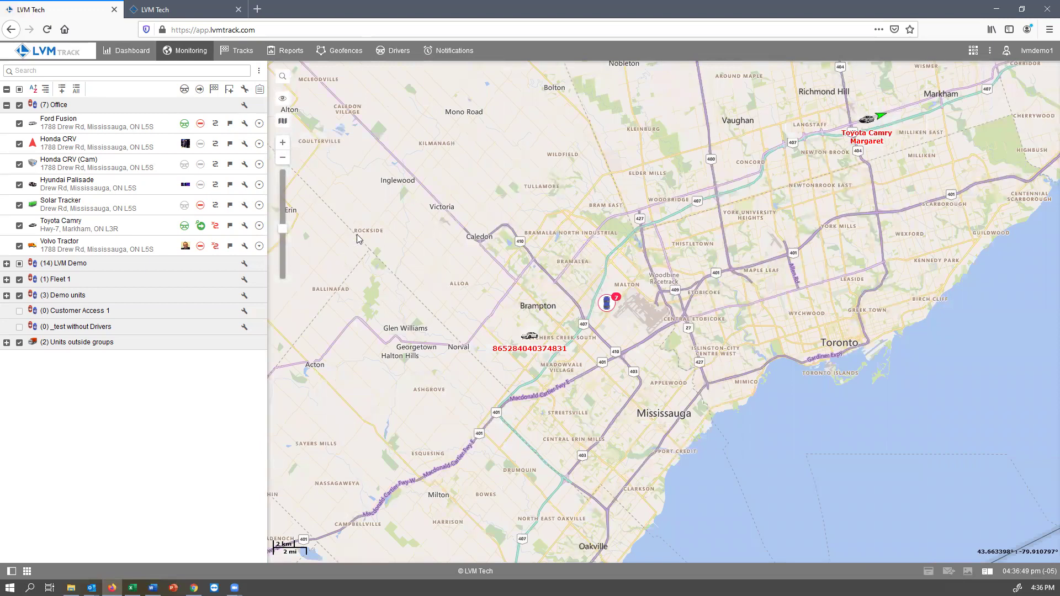
click(281, 122)
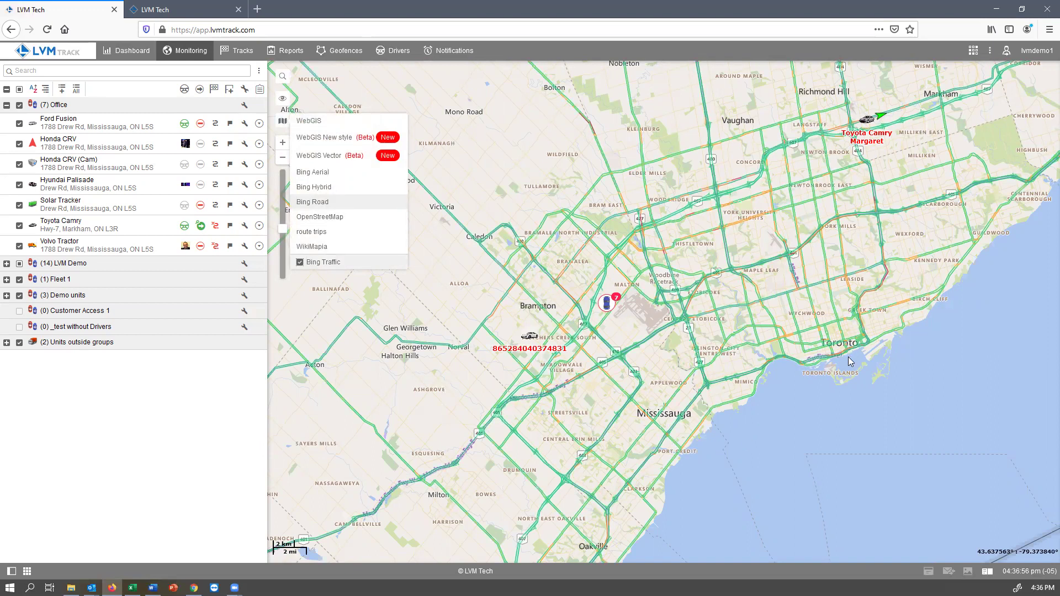
drag(883, 320, 872, 324)
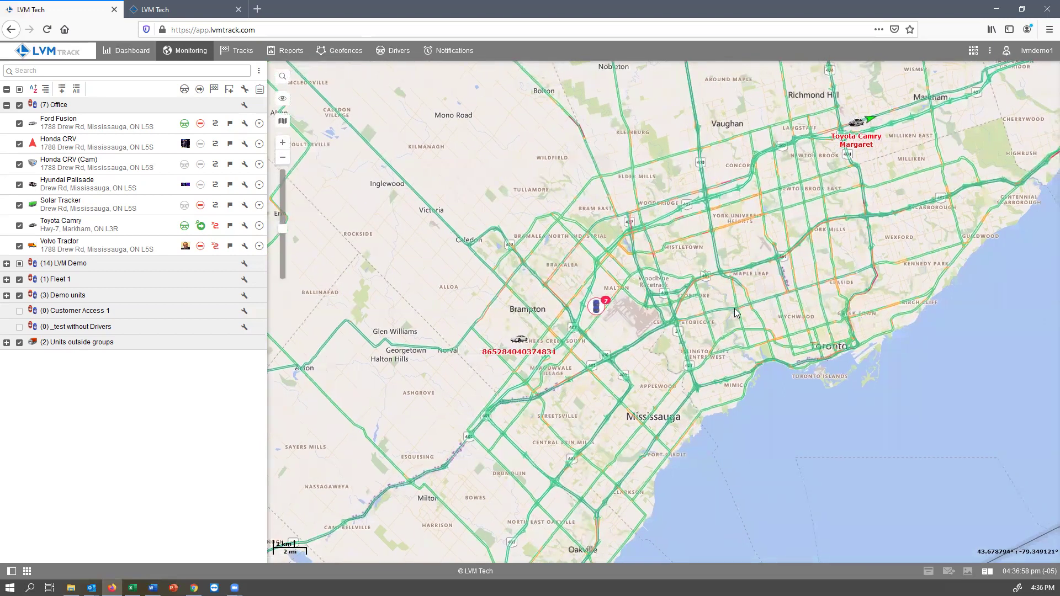
Step: Zoom in and out over Toronto, then pan back to the regional view
scroll(689, 294, up, 1)
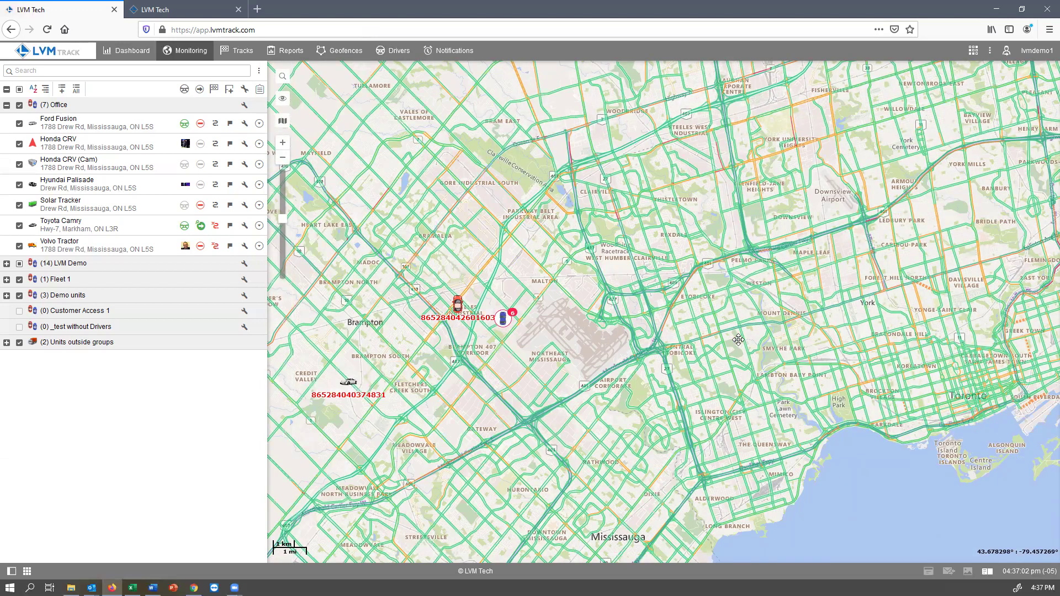
scroll(902, 278, up, 1)
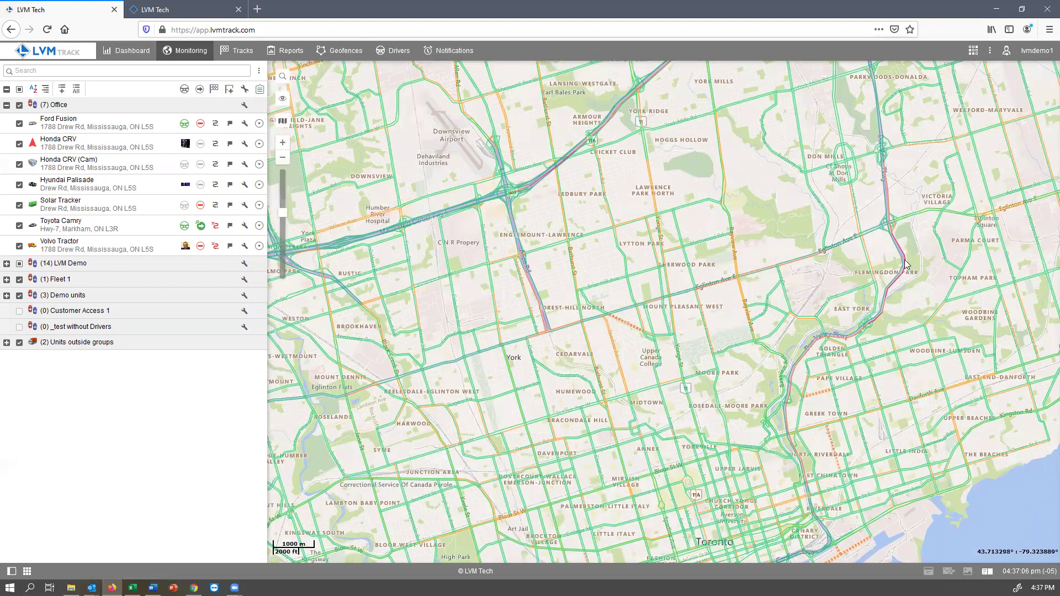
scroll(629, 376, down, 3)
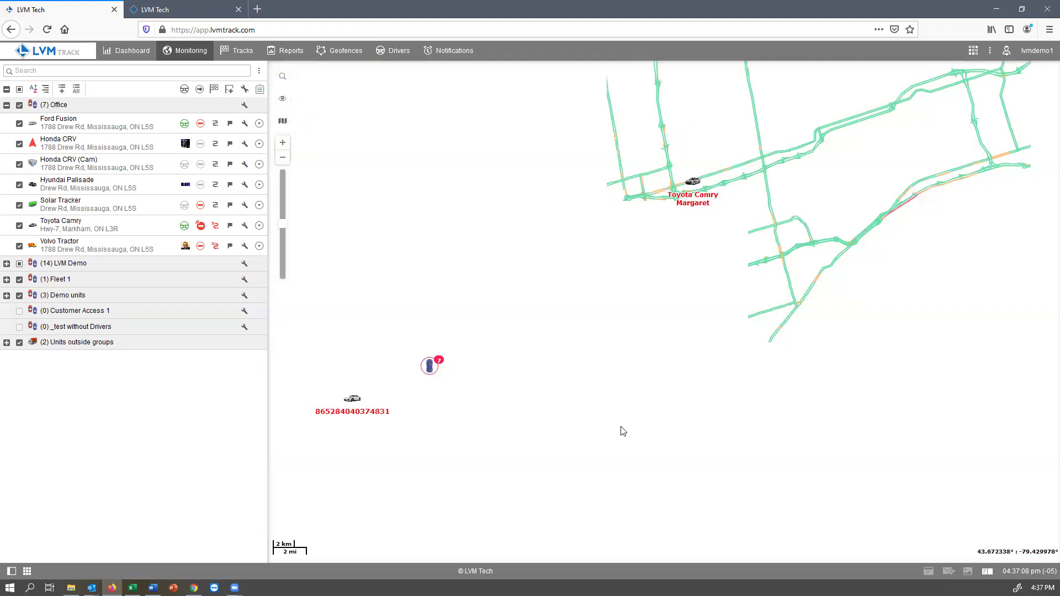
drag(622, 415, 742, 335)
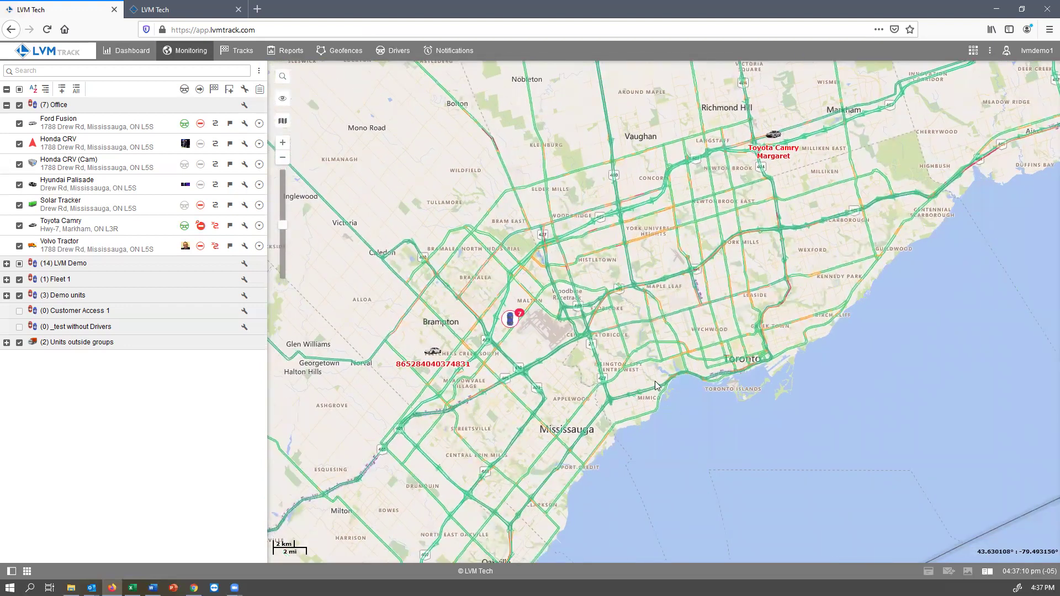
Step: Turn off the Bing Traffic overlay and centre the map on the searched Mississauga street address
mouse_move(282, 121)
click(299, 264)
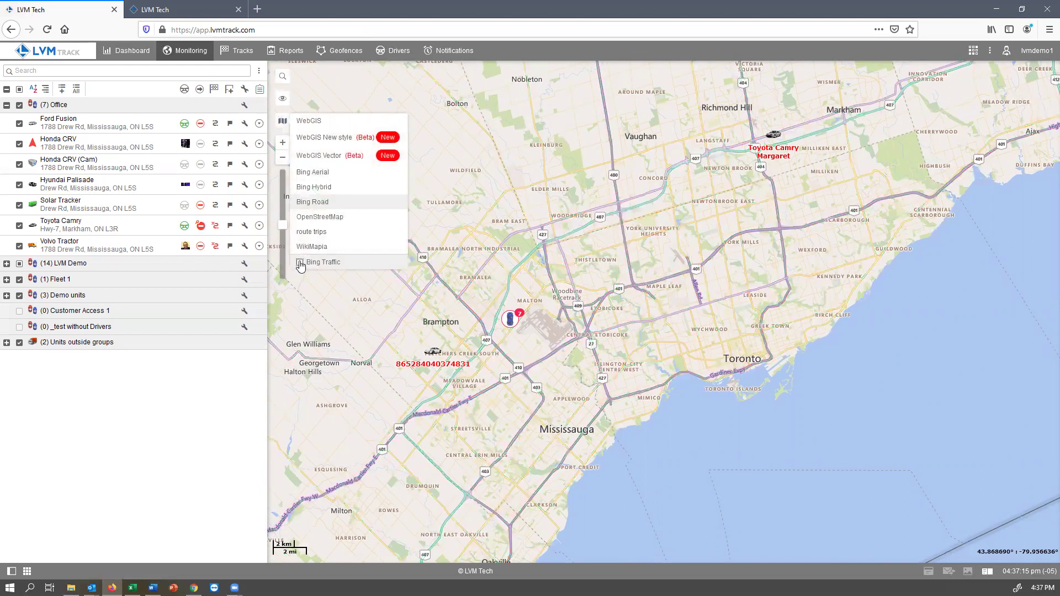
click(282, 76)
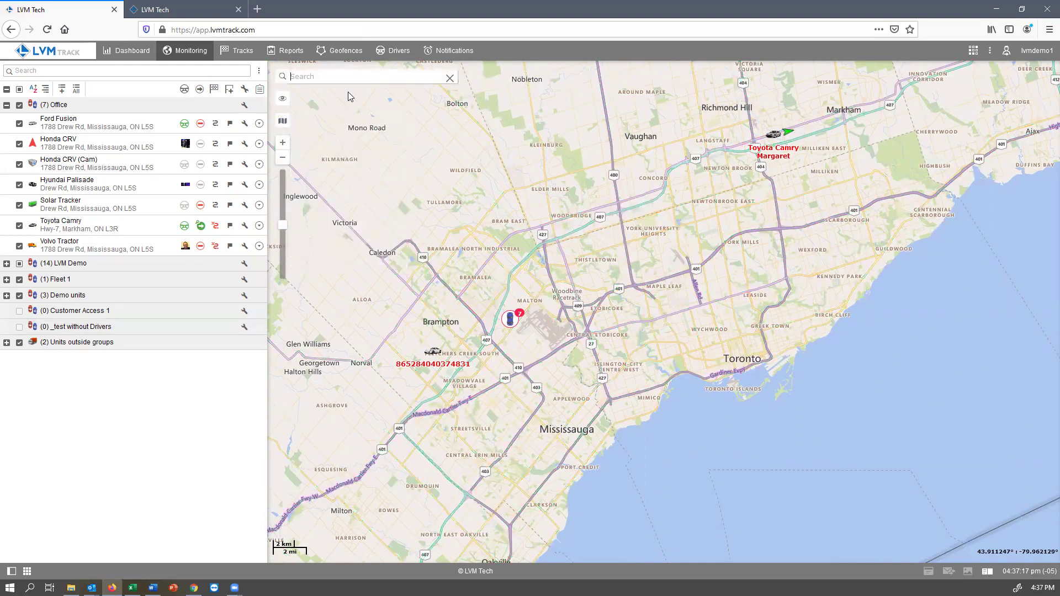
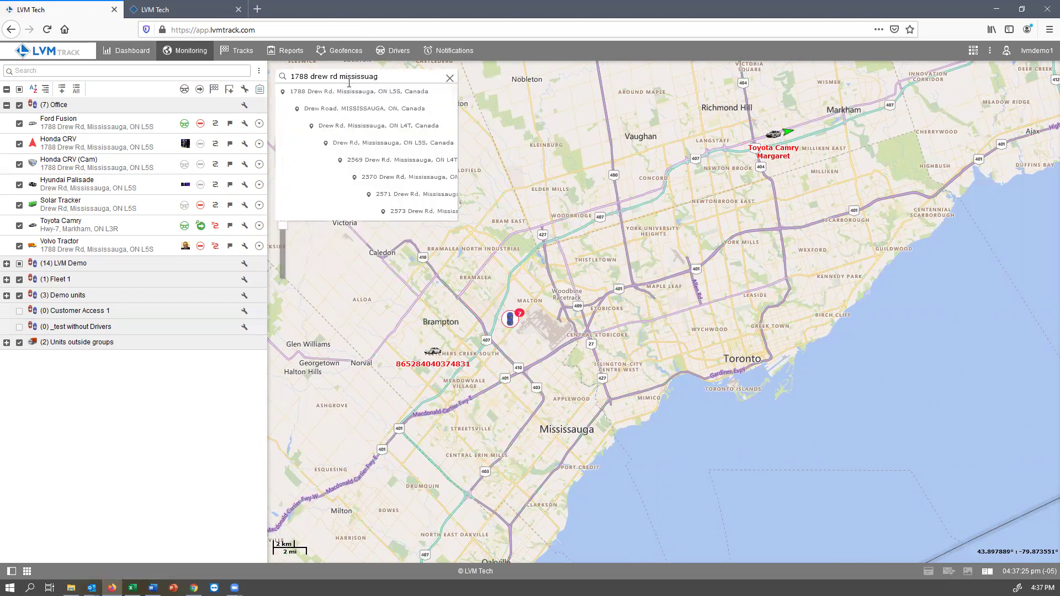
click(333, 92)
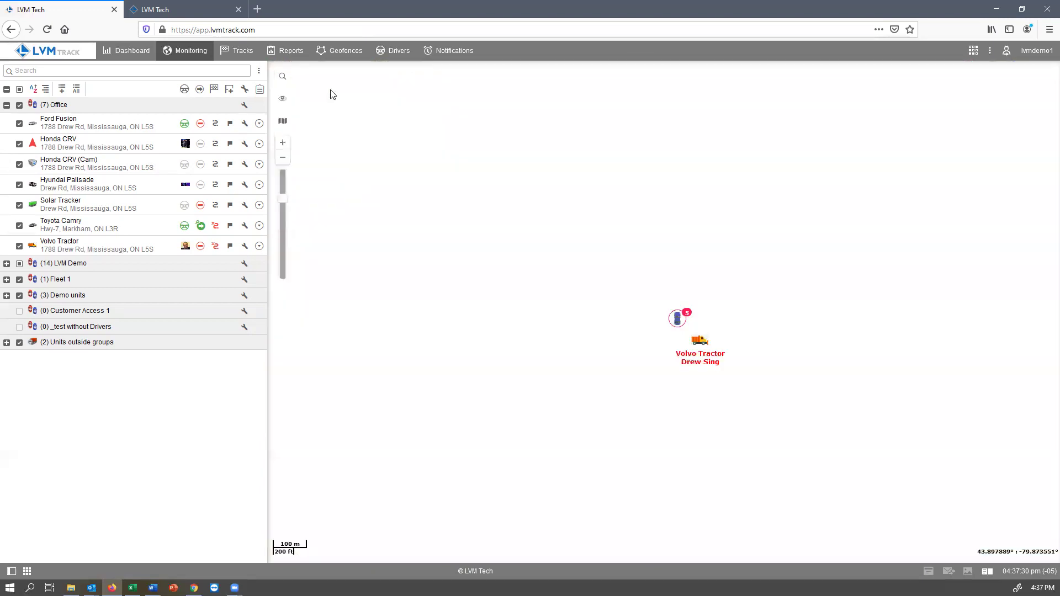